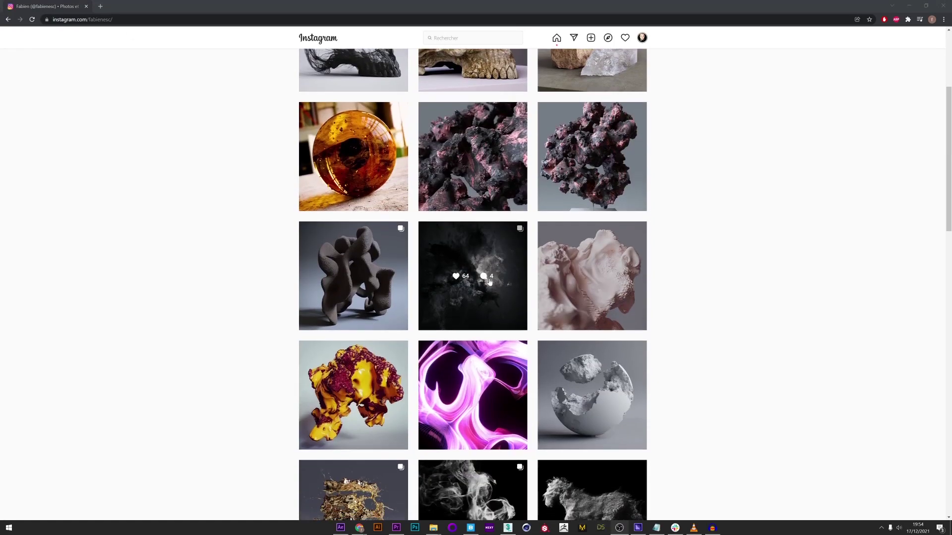
pyautogui.scroll(4, 409, 240)
pyautogui.click(373, 268)
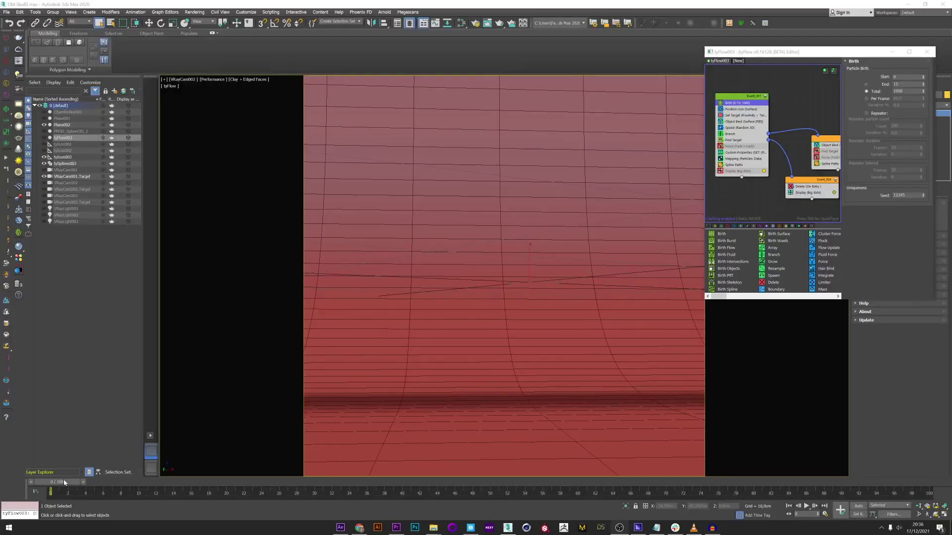
# - Advance the strand simulation to frame 35 and raise the tyIcon003 helper to about 7.8 cm on the Z axis
pyautogui.moveTo(64, 482); pyautogui.dragTo(365, 484)
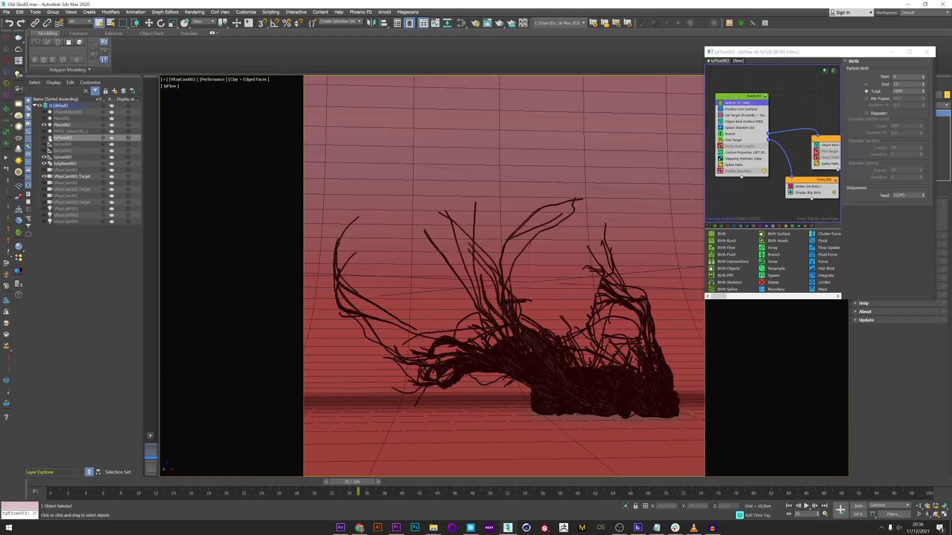
pyautogui.click(63, 157)
pyautogui.rightClick(620, 397)
pyautogui.click(624, 404)
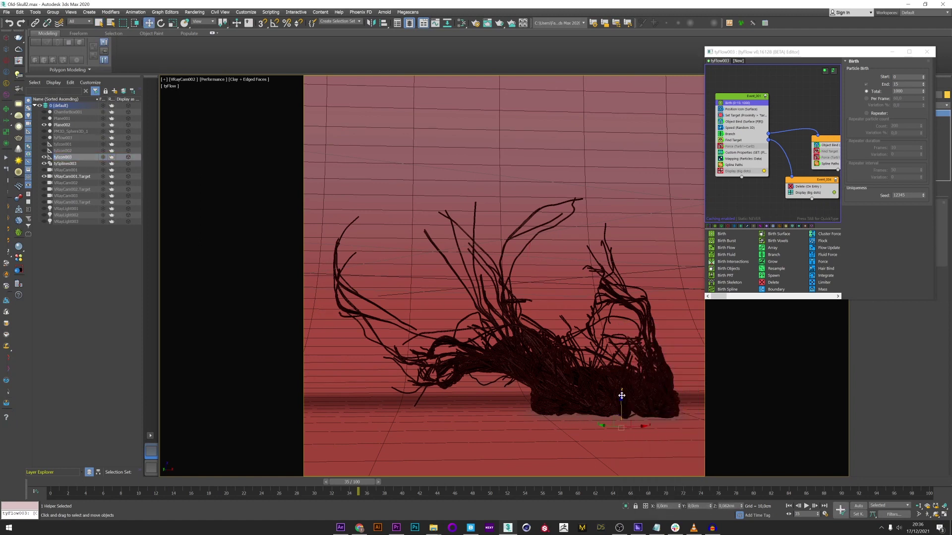
pyautogui.moveTo(622, 395); pyautogui.dragTo(618, 212)
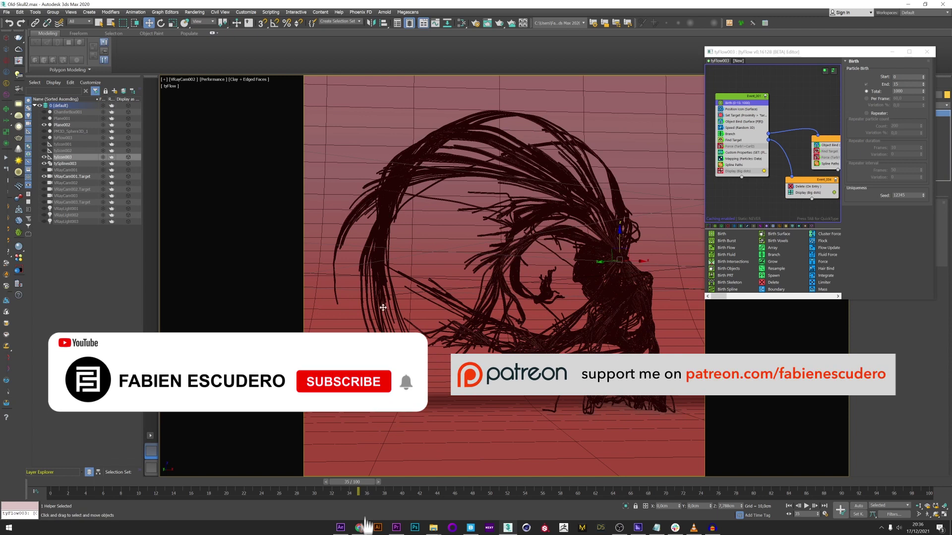
pyautogui.moveTo(53, 482); pyautogui.dragTo(328, 486)
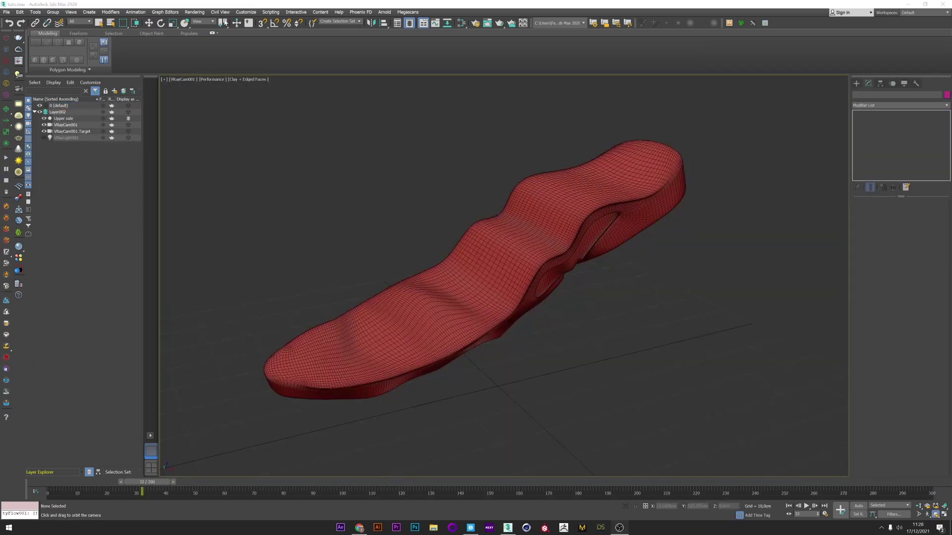
# - Create a tyFlow object on the ground beside the near side of the shoe sole and open its editor
pyautogui.moveTo(459, 282); pyautogui.dragTo(465, 289)
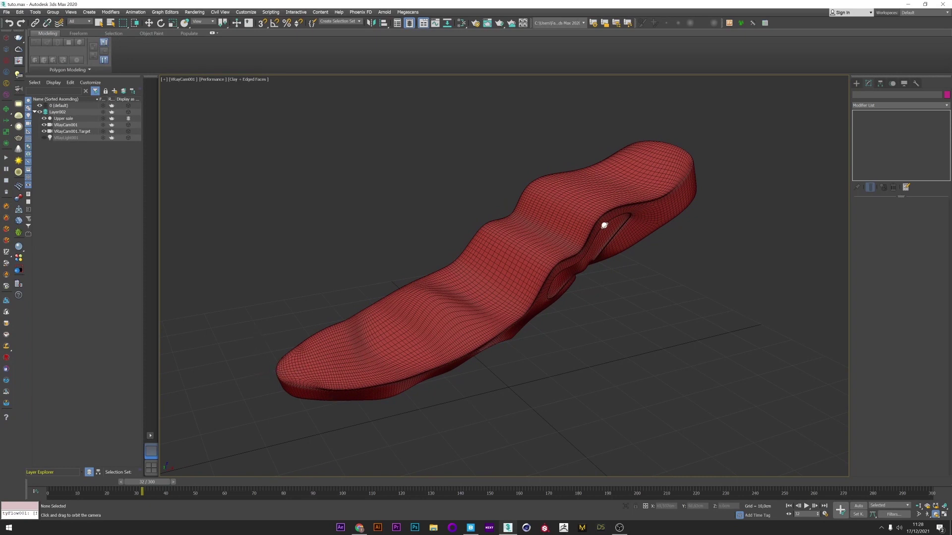
pyautogui.press('r')
pyautogui.click(607, 204)
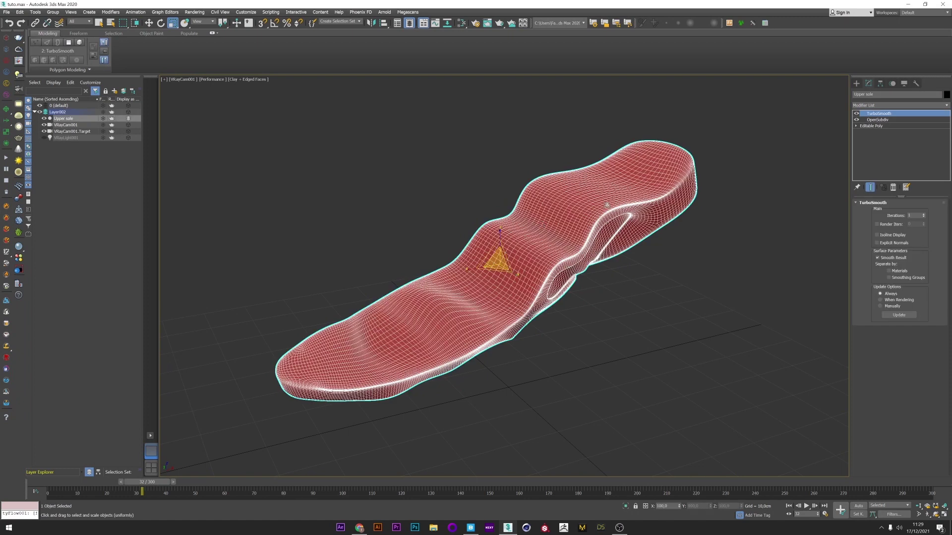
pyautogui.click(857, 84)
pyautogui.click(857, 94)
pyautogui.click(915, 168)
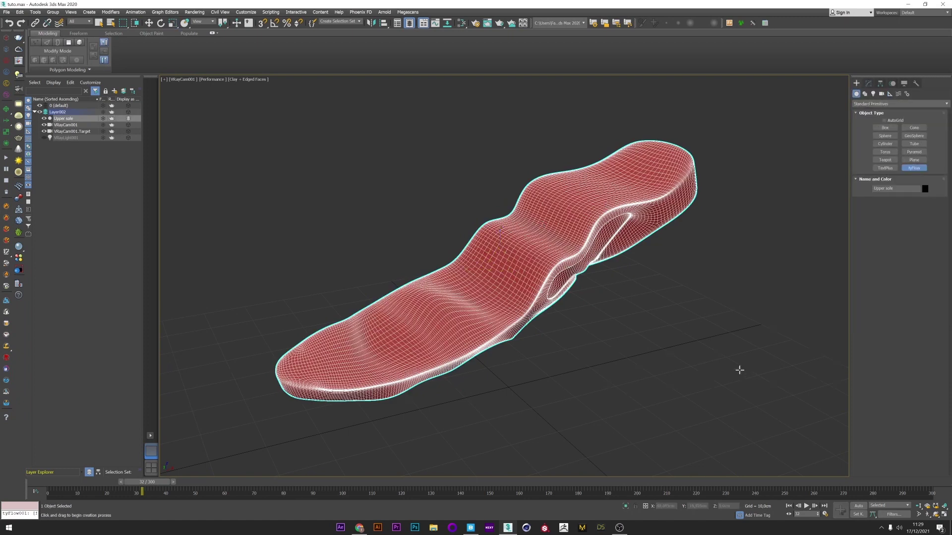
pyautogui.click(723, 389)
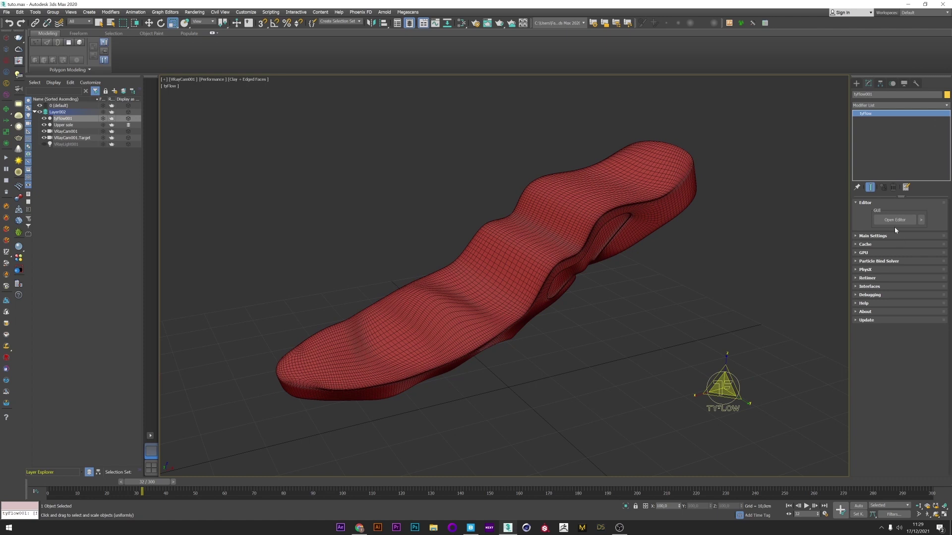
pyautogui.click(895, 220)
# - Start a new Birth event in the tyFlow with End at frame 0 and a Total of 1 particle
pyautogui.moveTo(371, 252); pyautogui.dragTo(278, 250, button='middle')
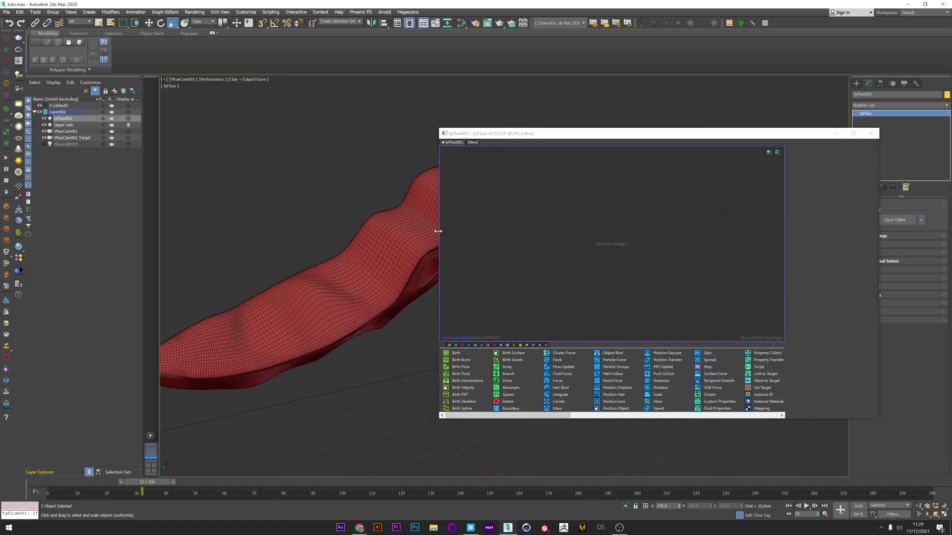
pyautogui.moveTo(438, 231); pyautogui.dragTo(530, 231)
pyautogui.click(658, 244)
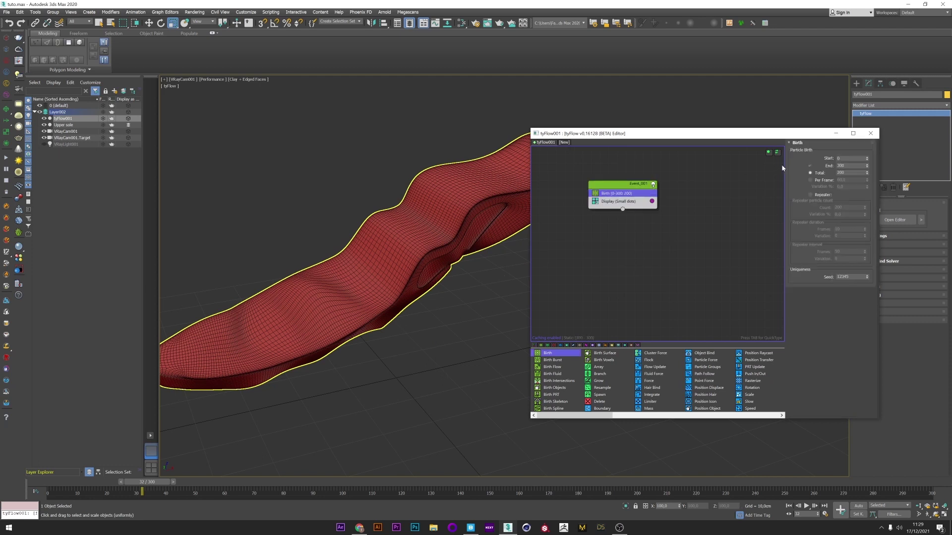
pyautogui.click(849, 165)
pyautogui.click(852, 172)
pyautogui.write('1')
pyautogui.moveTo(796, 138); pyautogui.dragTo(778, 185)
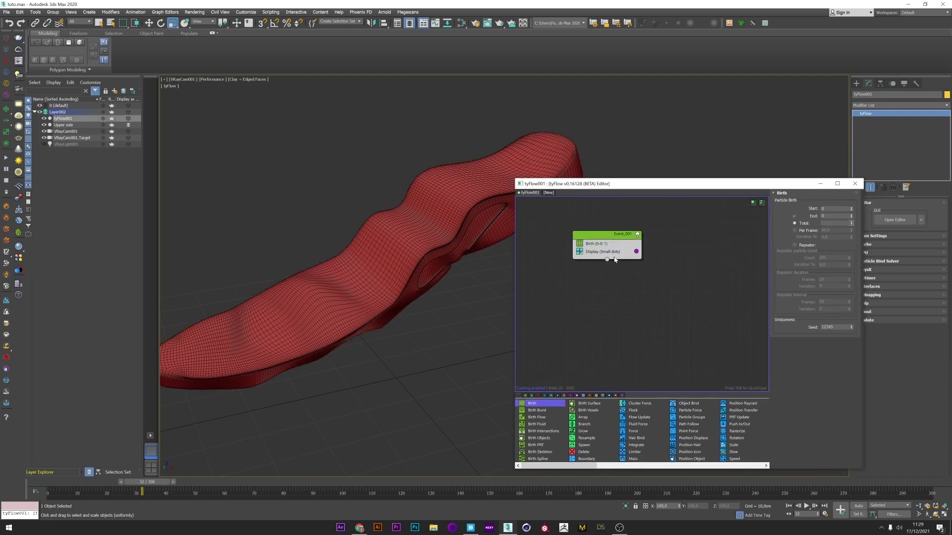
# - Set the event's Display operator to Sprites and change its particle colour to white
pyautogui.click(613, 253)
pyautogui.click(811, 209)
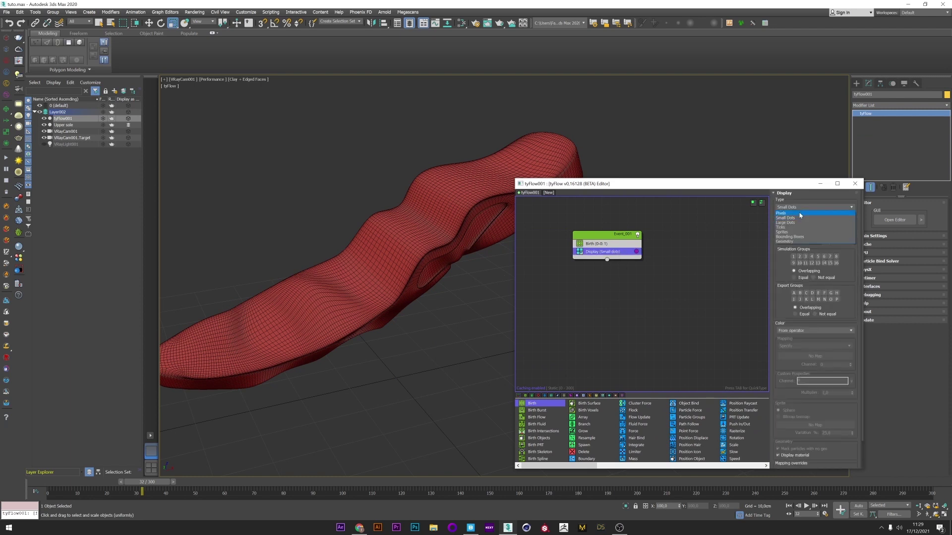
pyautogui.click(787, 232)
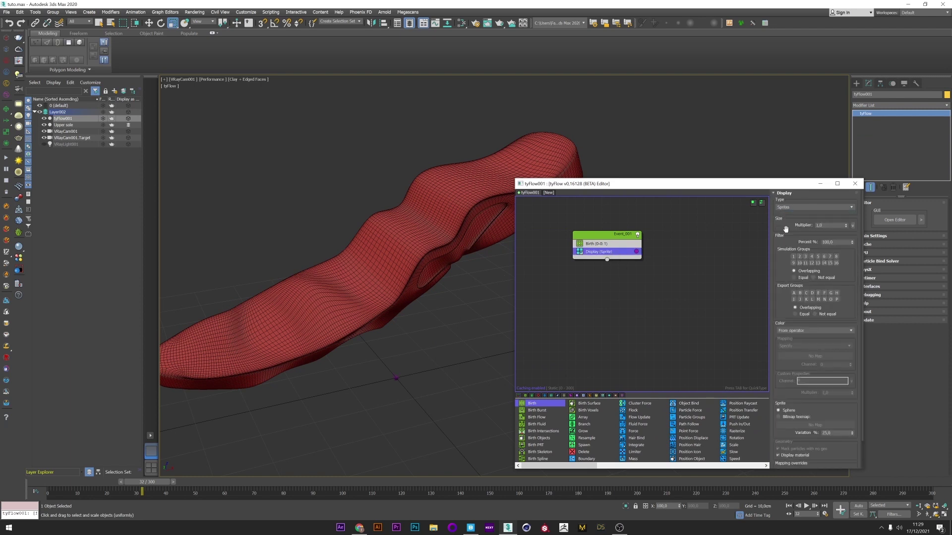
pyautogui.click(636, 252)
pyautogui.click(711, 323)
pyautogui.click(771, 338)
# - Add a Position Object operator below Birth and assign the upper sole mesh as its emitter object
pyautogui.click(609, 244)
pyautogui.press('Tab')
pyautogui.write('POS')
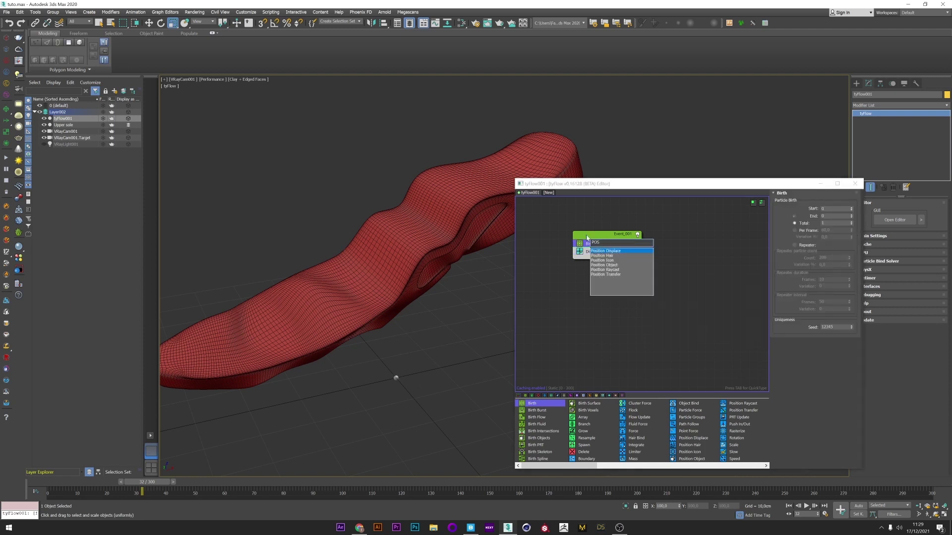
pyautogui.click(609, 265)
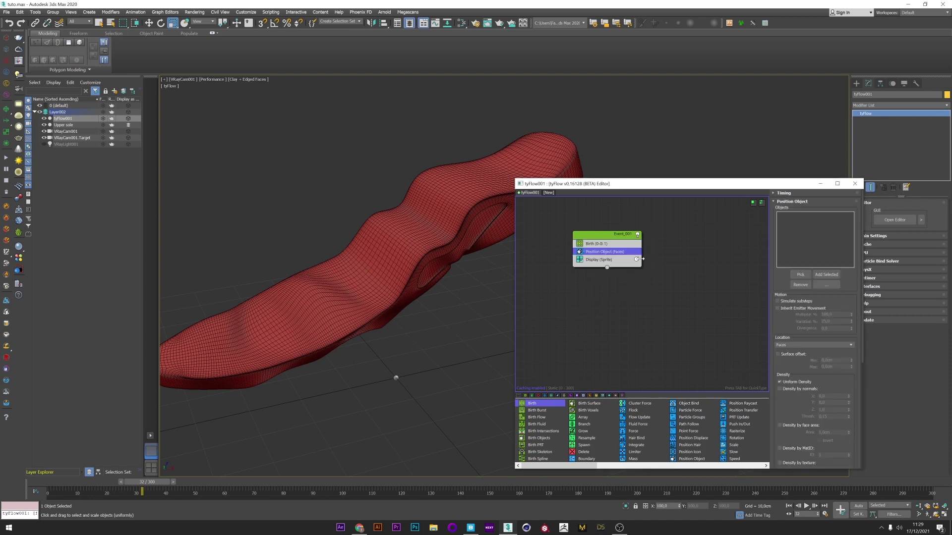
pyautogui.click(800, 274)
pyautogui.click(421, 225)
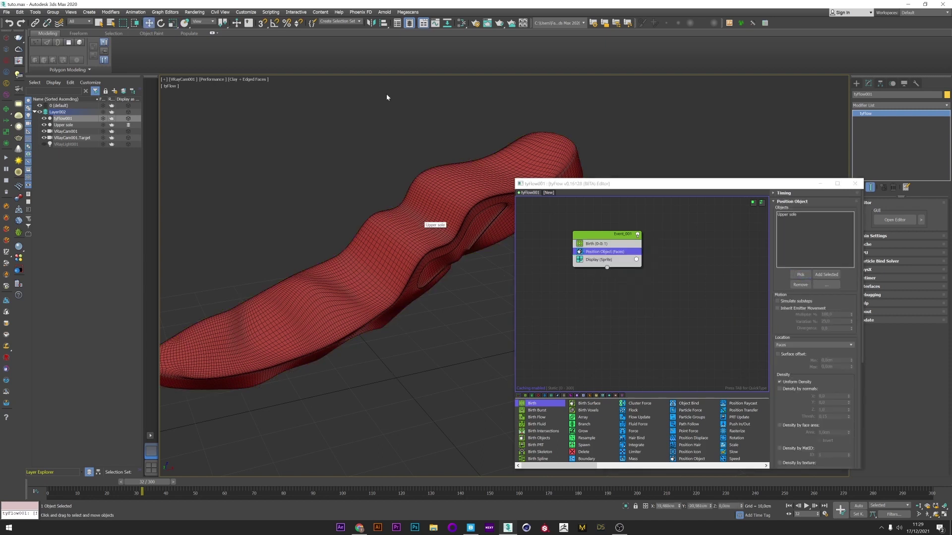
# - Set the Position Object seed to 12347 while the upper sole is hidden, and unhide the sole
pyautogui.click(44, 125)
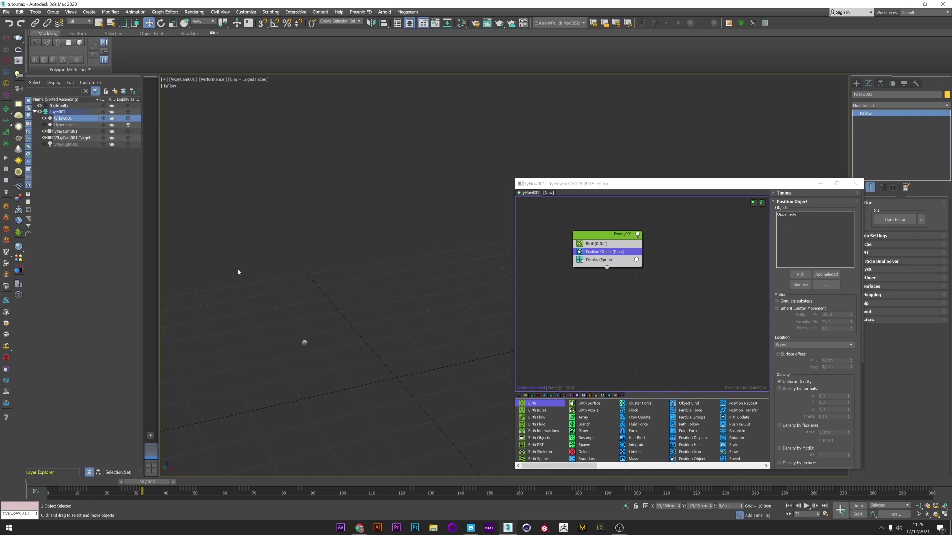
pyautogui.moveTo(863, 313); pyautogui.dragTo(862, 416)
pyautogui.click(852, 464)
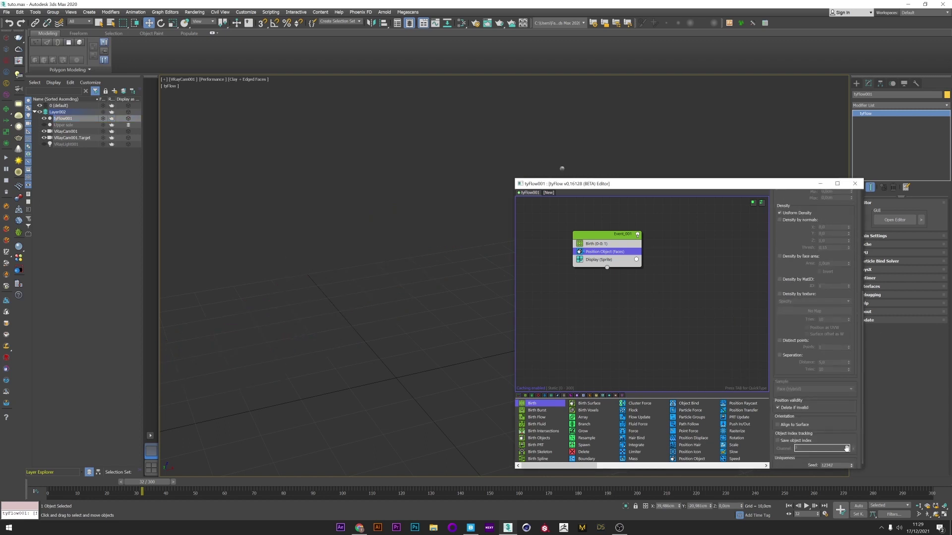
pyautogui.click(46, 127)
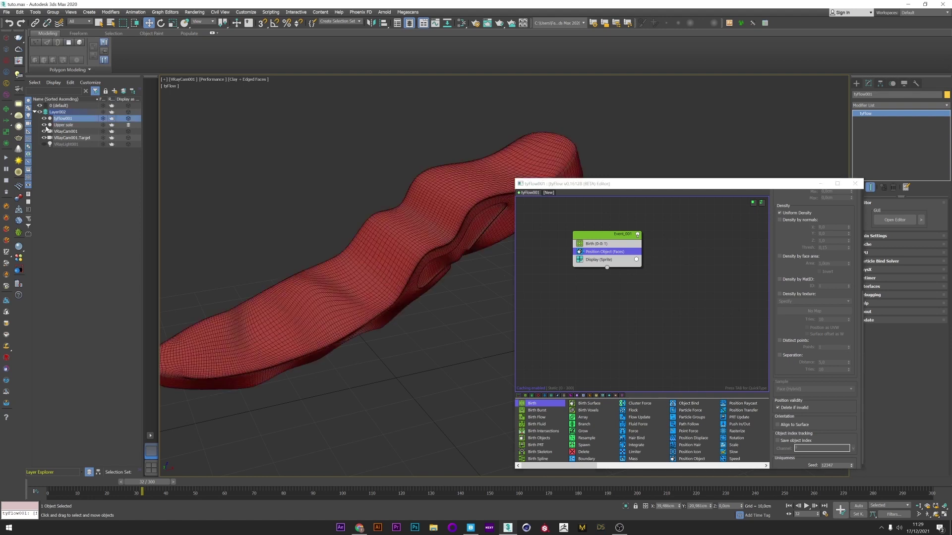
pyautogui.click(47, 127)
pyautogui.click(44, 125)
# - Add an Edit Poly modifier to the upper sole and select a single vertex at the far, raised end
pyautogui.click(548, 141)
pyautogui.click(885, 105)
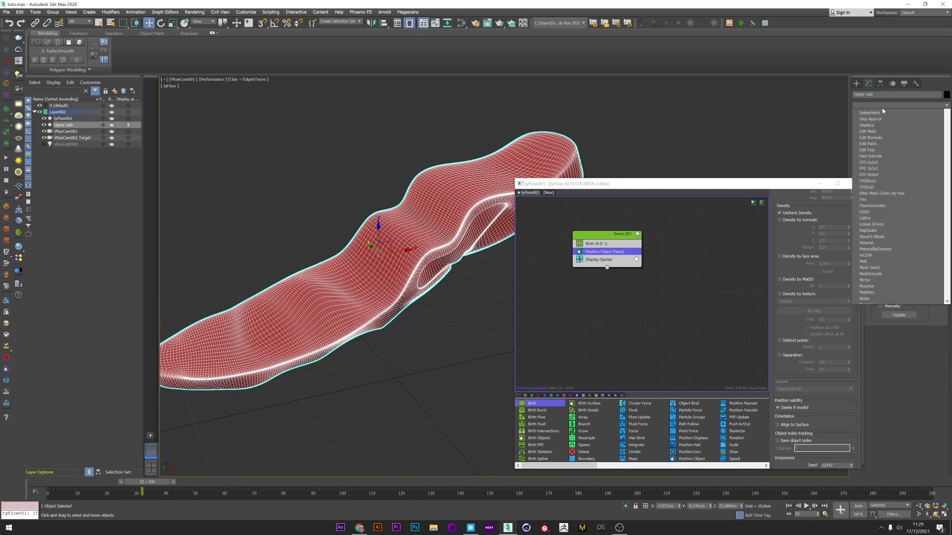
pyautogui.scroll(-3, 883, 111)
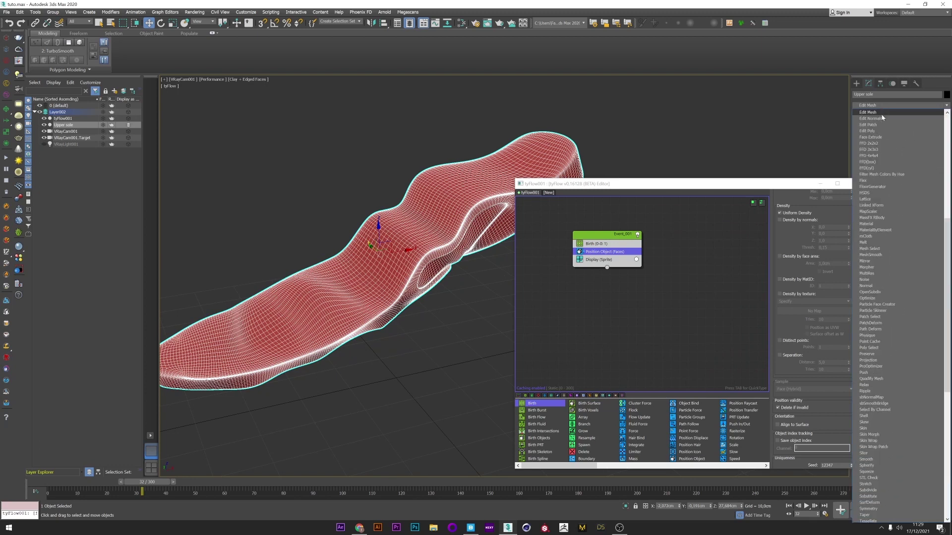
pyautogui.click(874, 130)
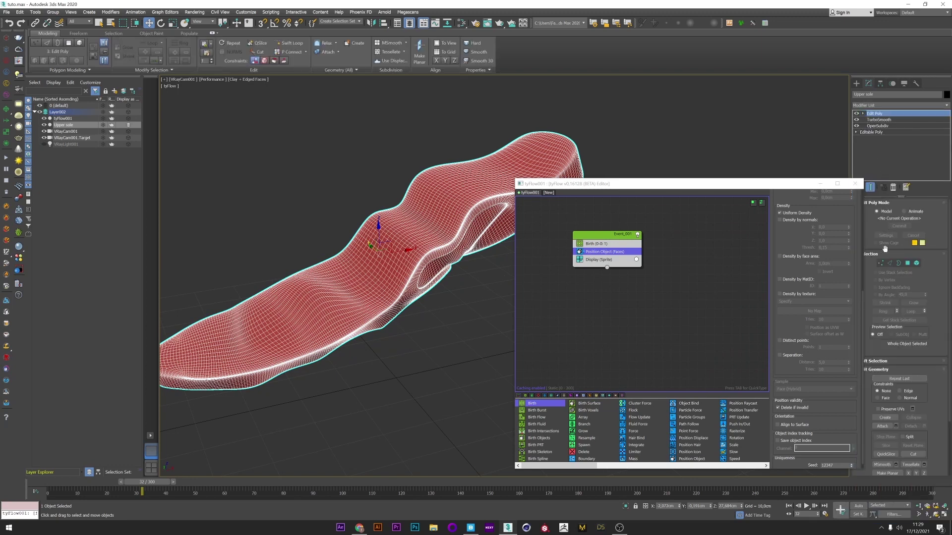
pyautogui.click(881, 263)
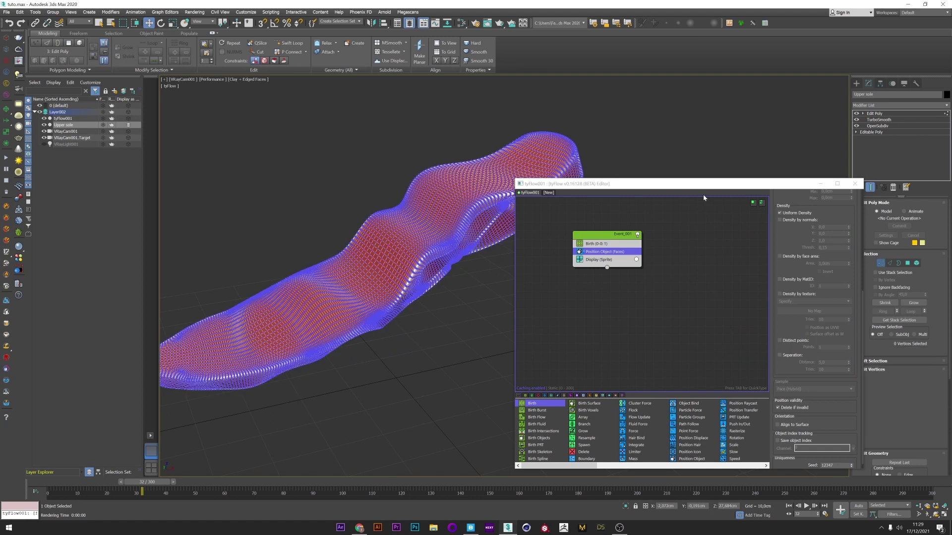
pyautogui.click(561, 133)
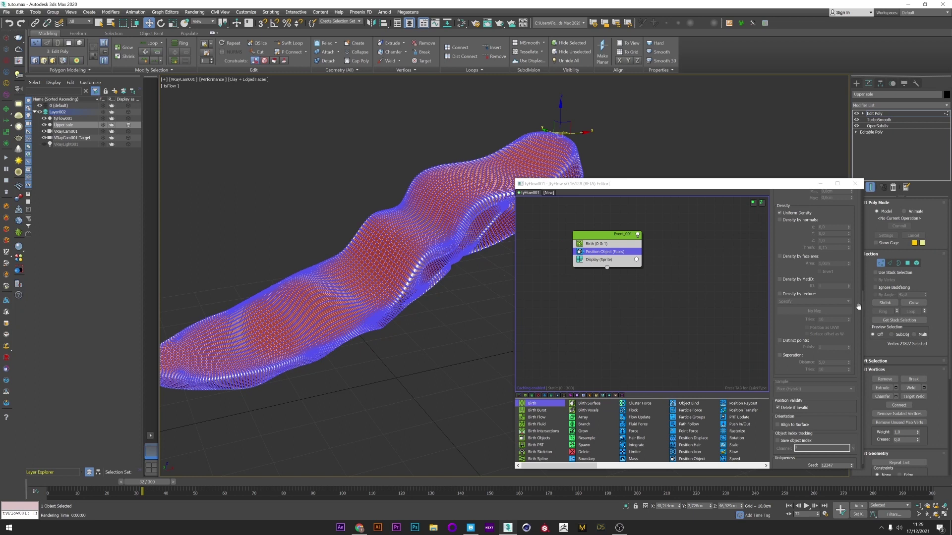
# - Set the Position Object location to Selected Vertices (In Order) and deselect the sole
pyautogui.scroll(3, 813, 293)
pyautogui.click(796, 282)
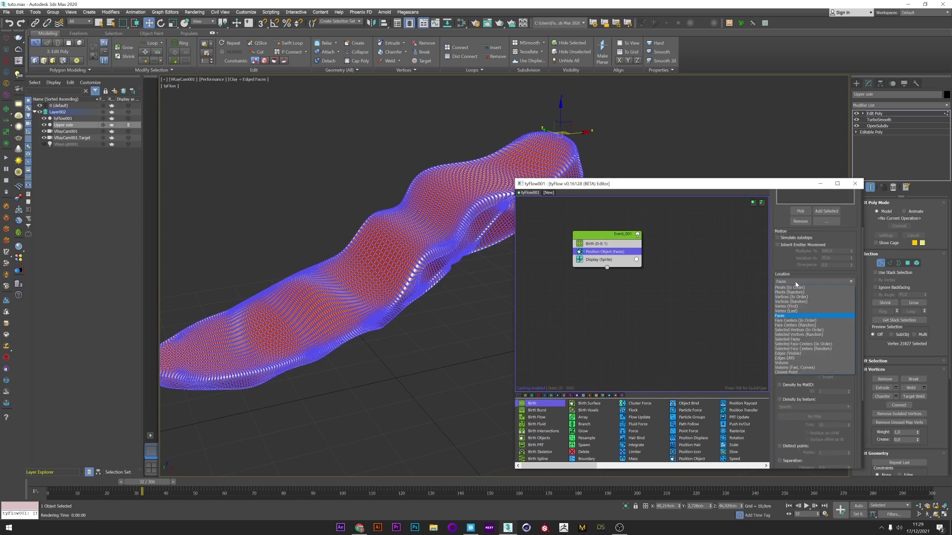
pyautogui.click(792, 331)
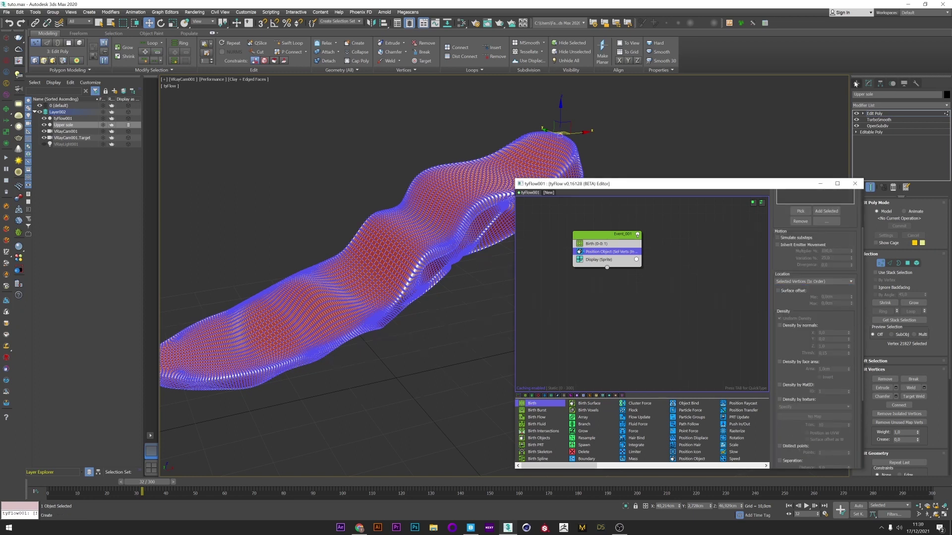
pyautogui.click(704, 95)
pyautogui.moveTo(617, 143); pyautogui.dragTo(660, 155, button='middle')
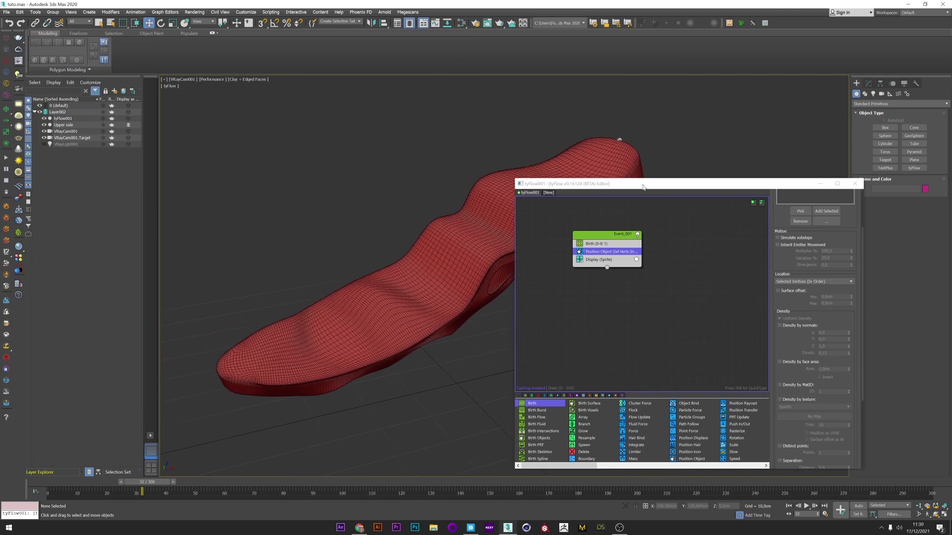
# - Create a tyIcon helper and place it at the near tip of the sole, opposite the selected vertex
pyautogui.moveTo(643, 187); pyautogui.dragTo(689, 295)
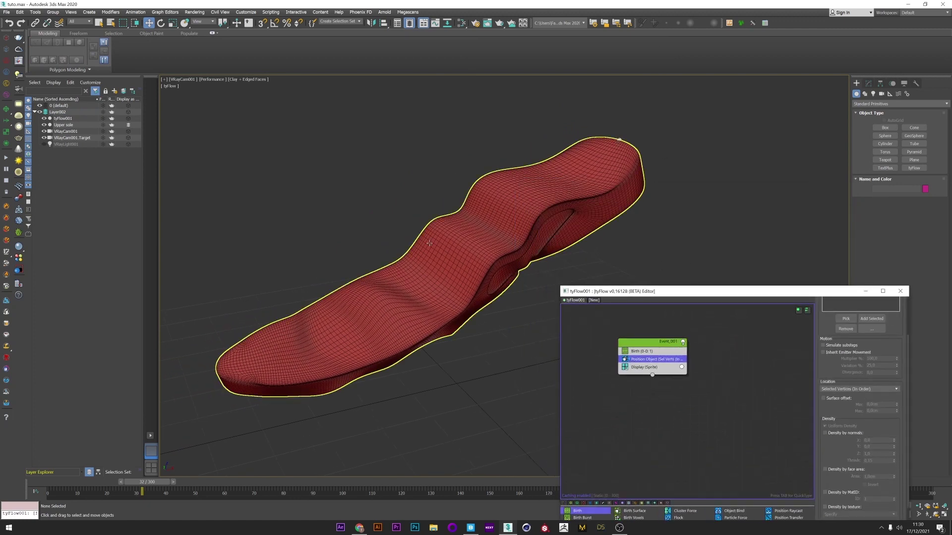
pyautogui.moveTo(387, 256); pyautogui.dragTo(382, 241, button='middle')
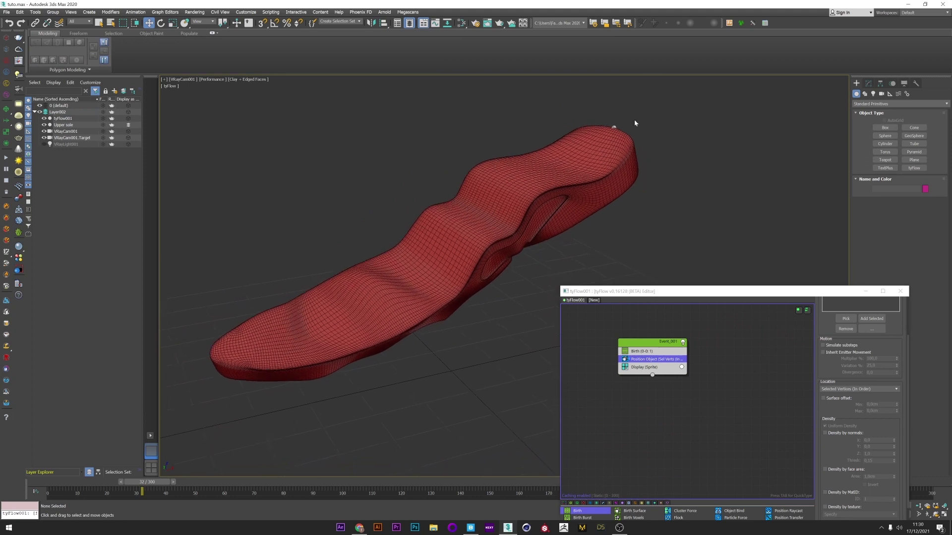
pyautogui.click(890, 94)
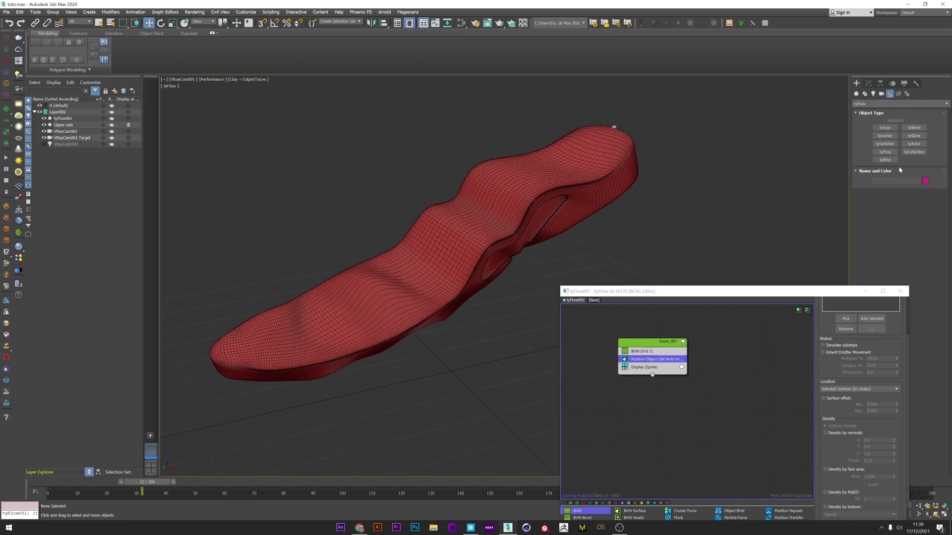
pyautogui.click(885, 127)
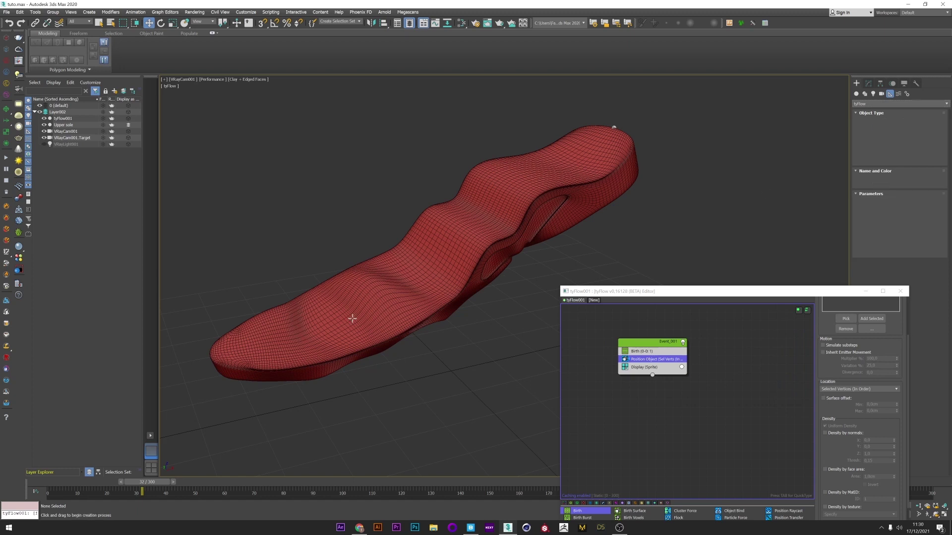
pyautogui.moveTo(201, 415); pyautogui.dragTo(202, 327)
pyautogui.press('w')
# - Change the new tyIcon helper's shape to Sphere
pyautogui.click(868, 83)
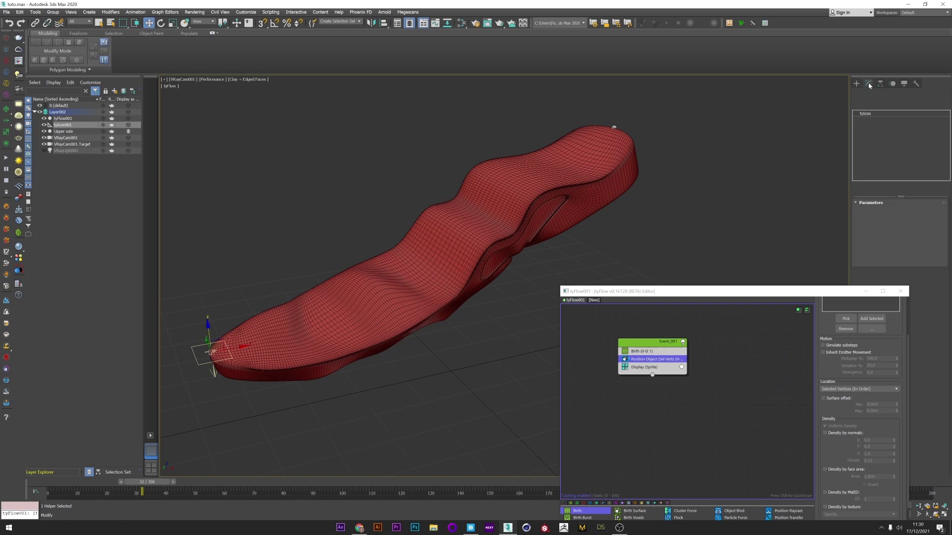
pyautogui.click(900, 258)
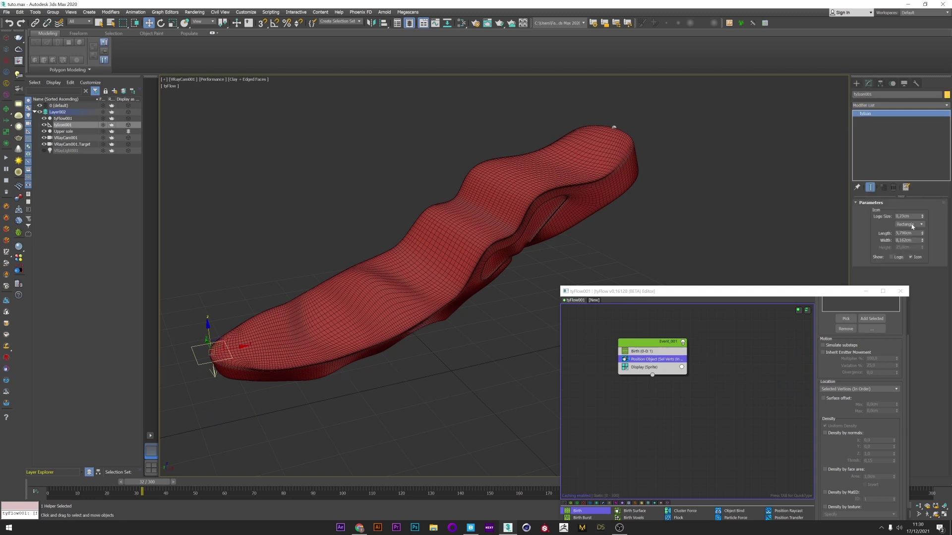
pyautogui.click(912, 225)
pyautogui.click(908, 245)
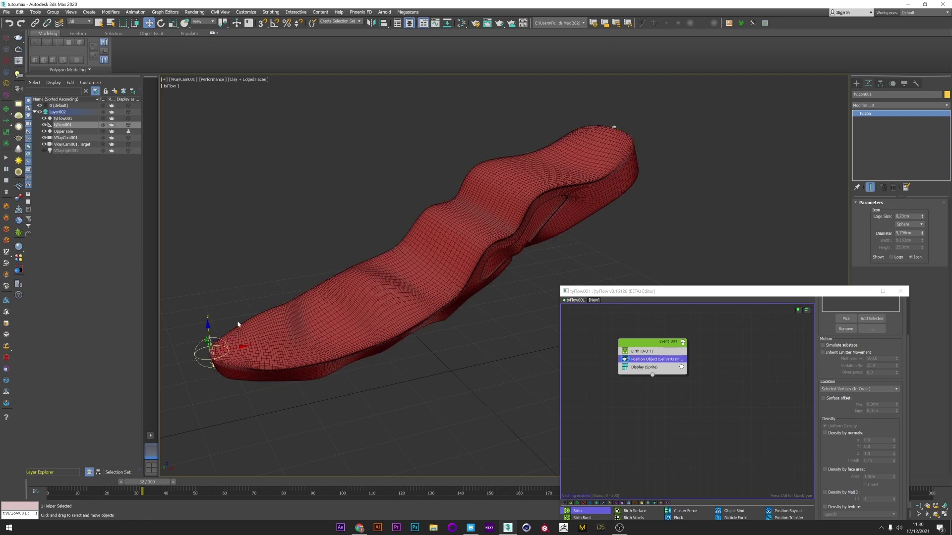
# - Scale the spherical tyIcon helper down slightly at the near tip of the sole
pyautogui.rightClick(208, 347)
pyautogui.click(221, 365)
pyautogui.moveTo(207, 351)
pyautogui.mouseDown()
pyautogui.moveTo(216, 317)
pyautogui.moveTo(215, 366)
pyautogui.mouseUp()
# - Duplicate the existing particle event, place the copy beside the original and delete the copy's Position Object operator
pyautogui.moveTo(705, 326); pyautogui.dragTo(601, 408)
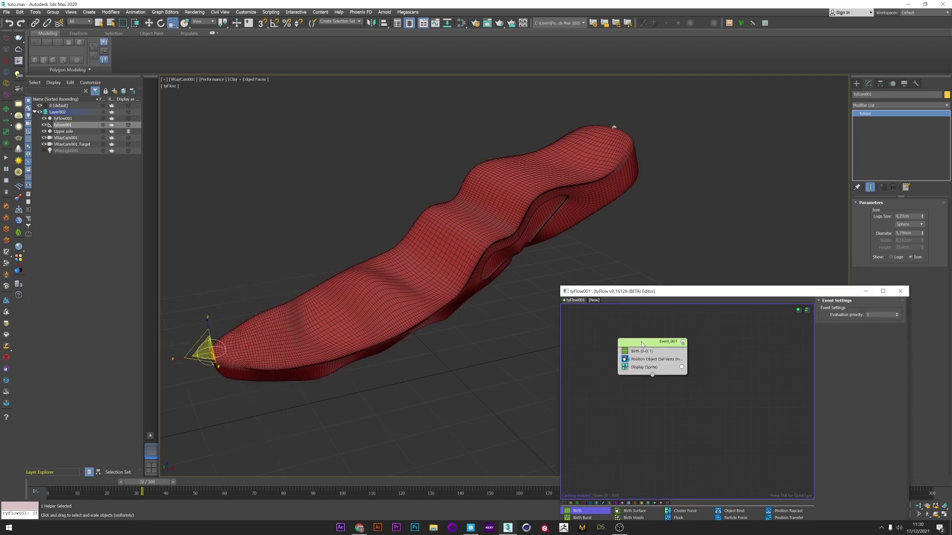
pyautogui.moveTo(642, 343); pyautogui.dragTo(621, 336)
pyautogui.rightClick(619, 352)
pyautogui.click(619, 352)
pyautogui.rightClick(686, 323)
pyautogui.click(694, 323)
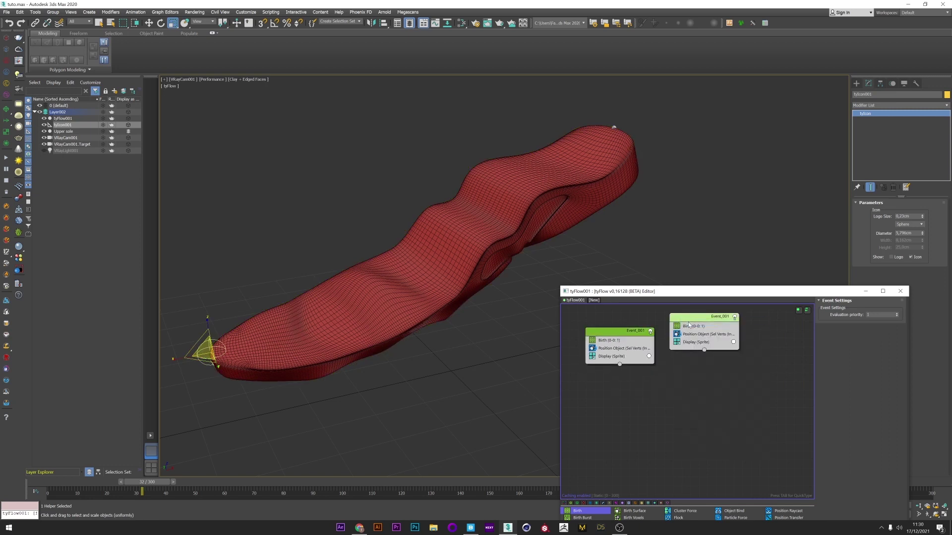
pyautogui.moveTo(691, 325); pyautogui.dragTo(684, 331)
pyautogui.rightClick(698, 347)
pyautogui.click(715, 408)
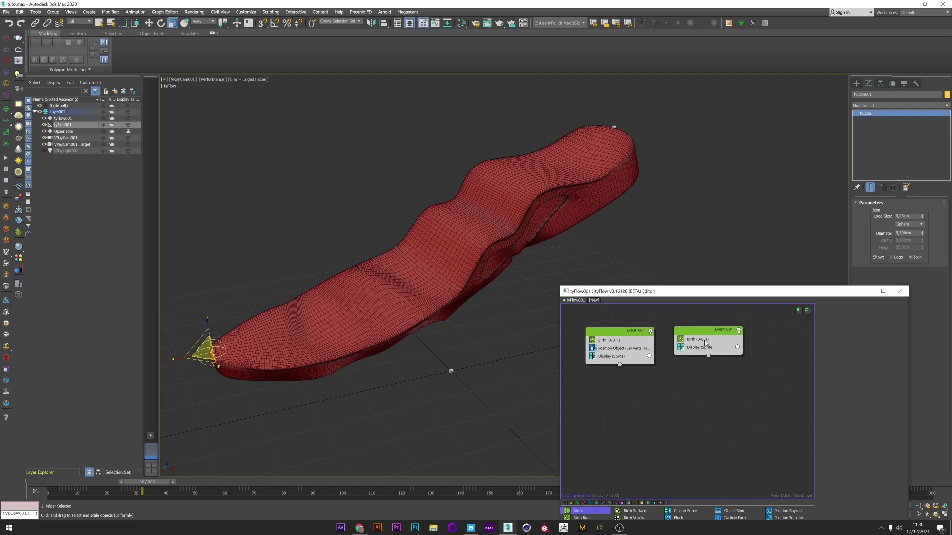
# - Add a Position Icon operator after Birth in the second event and pick the spherical tyIcon as its source
pyautogui.doubleClick(706, 341)
pyautogui.write('po')
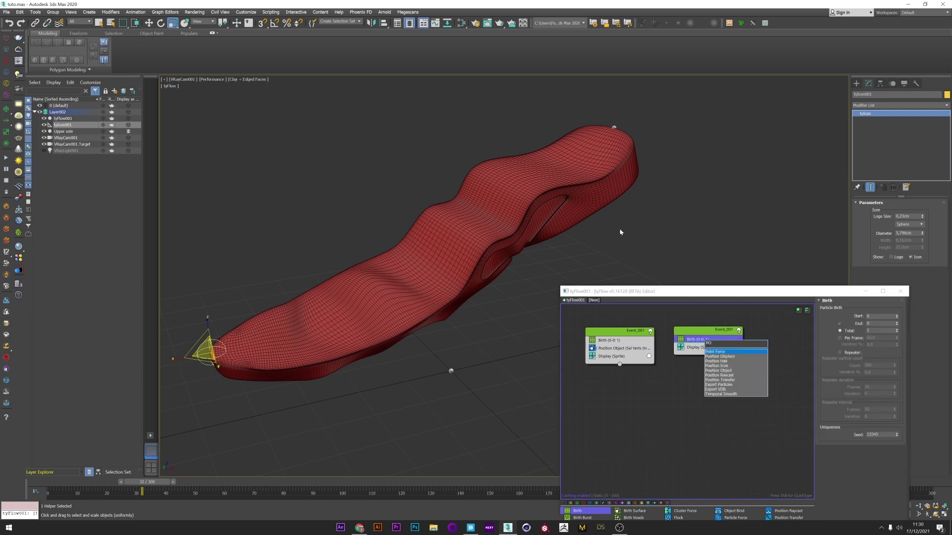
pyautogui.click(718, 367)
pyautogui.click(846, 388)
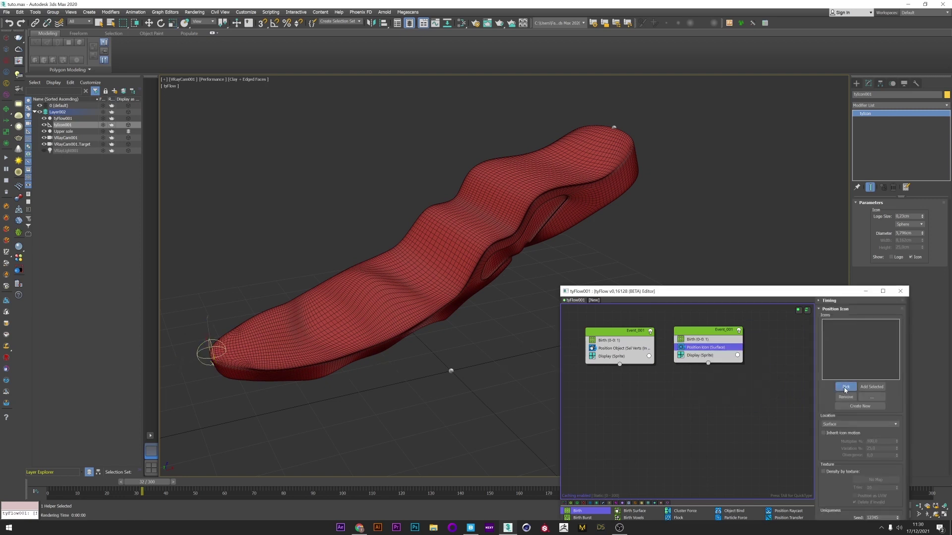
pyautogui.click(204, 363)
# - Set the second event's particle display colour to red and its Birth total to 100
pyautogui.click(737, 356)
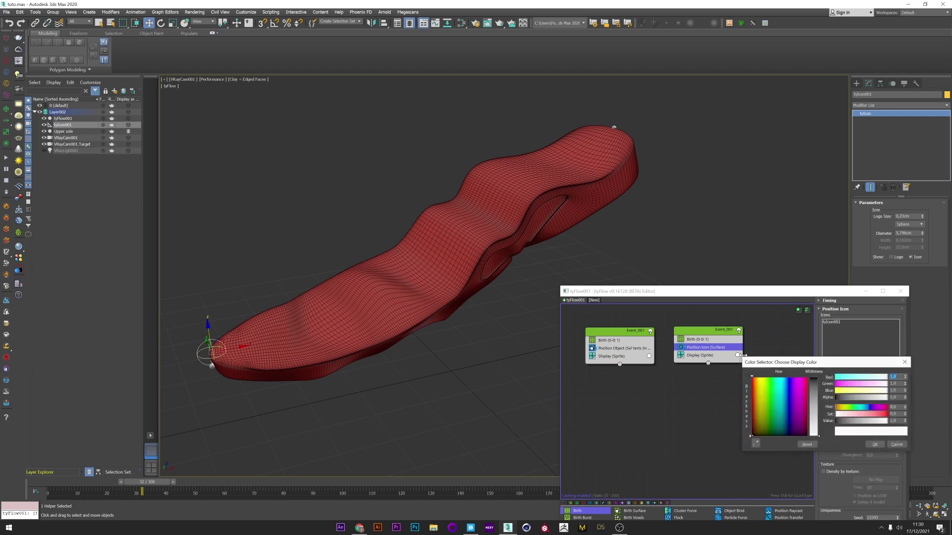
pyautogui.click(887, 415)
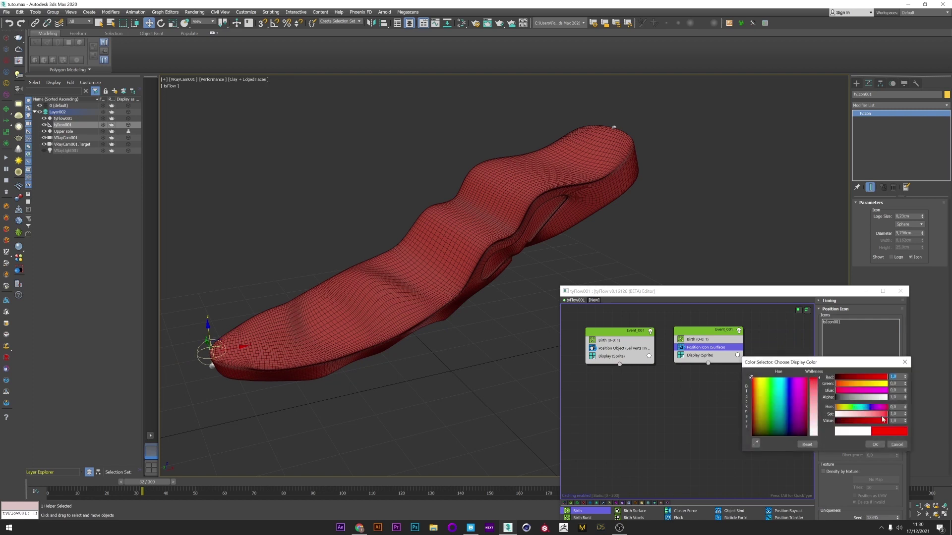
pyautogui.click(875, 444)
pyautogui.click(698, 340)
pyautogui.write('100')
pyautogui.press('Return')
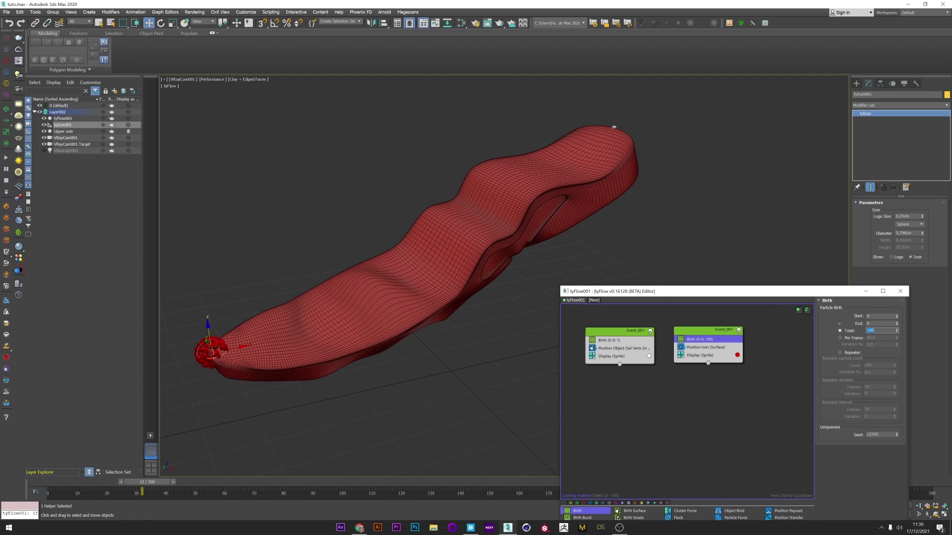
# - Hide the Upper sole object so only the particles and helper are shown
pyautogui.click(918, 506)
pyautogui.moveTo(583, 272); pyautogui.dragTo(590, 259)
pyautogui.moveTo(210, 383); pyautogui.dragTo(226, 397, button='middle')
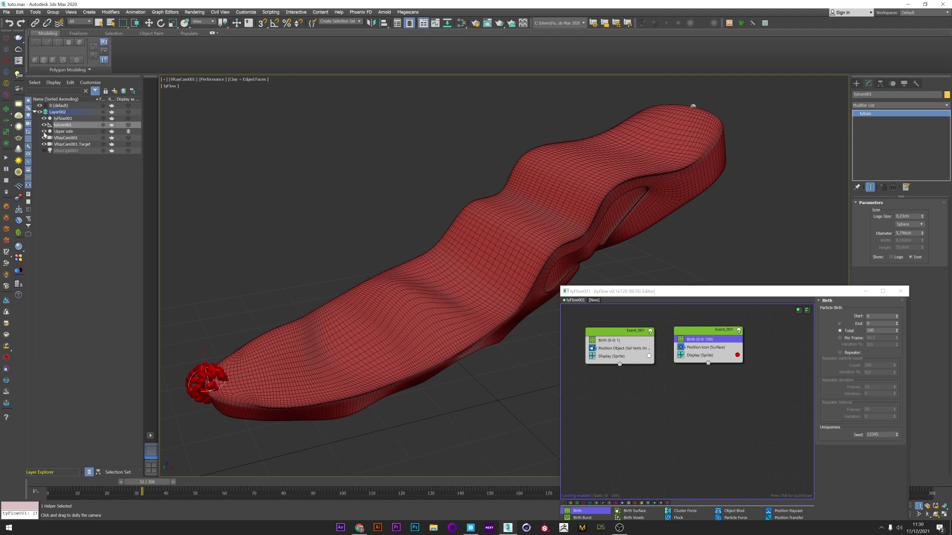
pyautogui.click(43, 131)
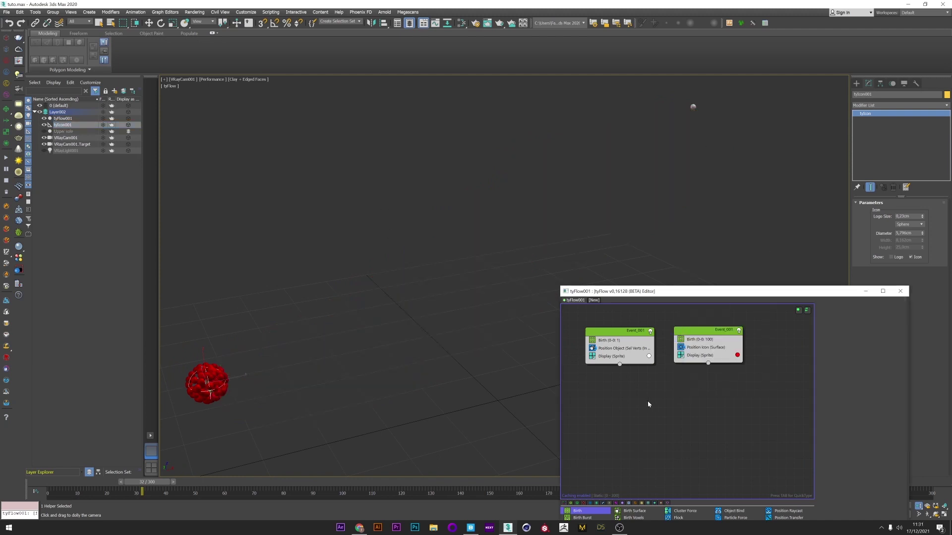
# - Add a Set Target operator after Position Icon in the second event and set its target to From Neighbors
pyautogui.click(721, 349)
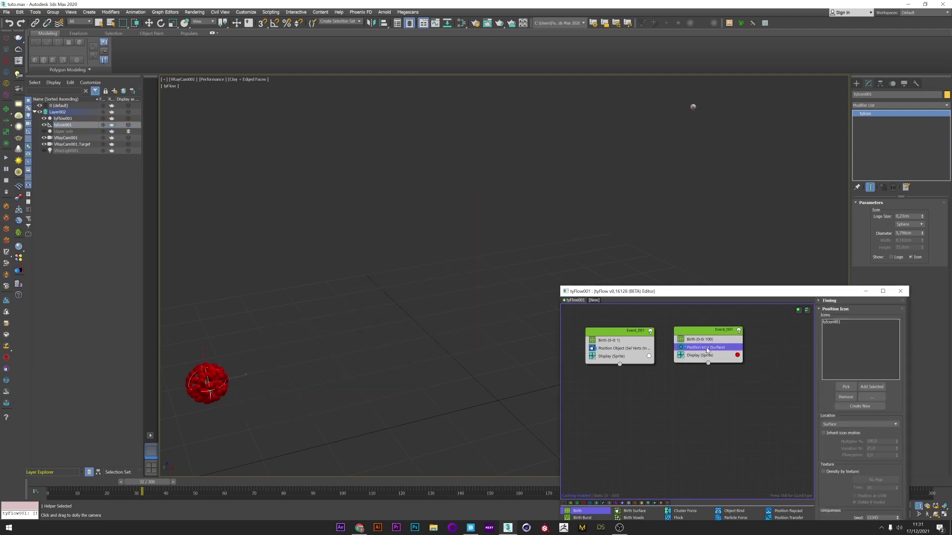
pyautogui.press('Tab')
pyautogui.write('se')
pyautogui.click(719, 368)
pyautogui.moveTo(707, 348); pyautogui.dragTo(689, 363)
pyautogui.click(835, 332)
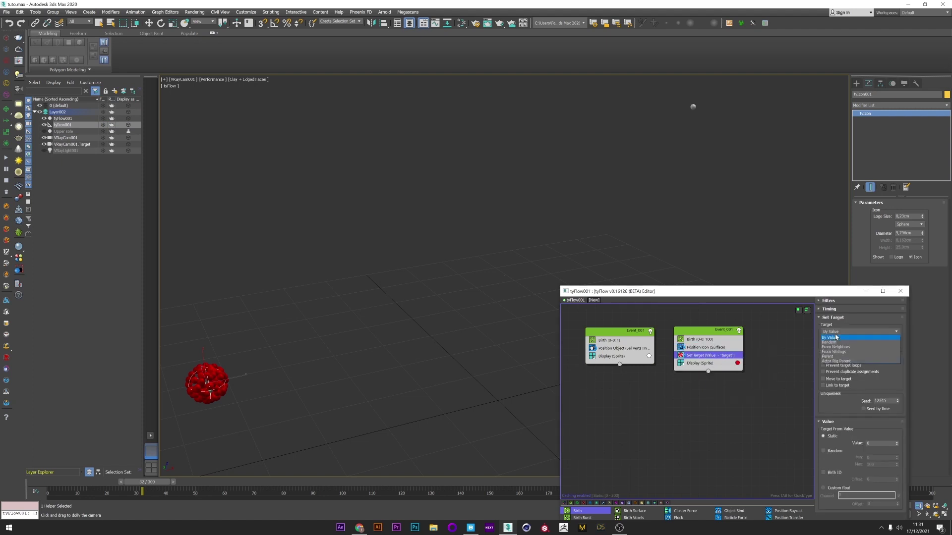
pyautogui.click(836, 347)
# - Expand the Set Target operator's target filters and enter a new absolute radius for its proximity search
pyautogui.moveTo(828, 292); pyautogui.dragTo(834, 158)
pyautogui.moveTo(835, 447); pyautogui.dragTo(839, 473)
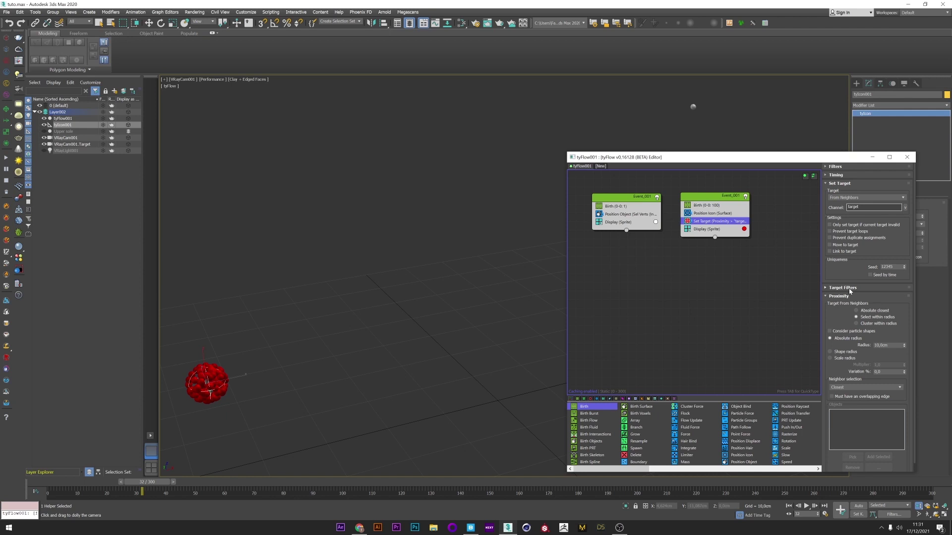
pyautogui.click(849, 288)
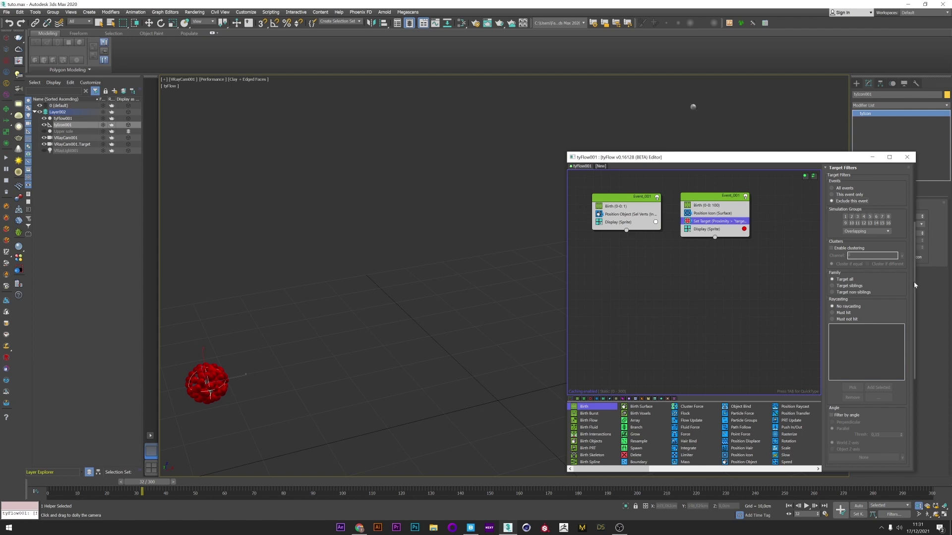
pyautogui.moveTo(914, 281); pyautogui.dragTo(914, 367)
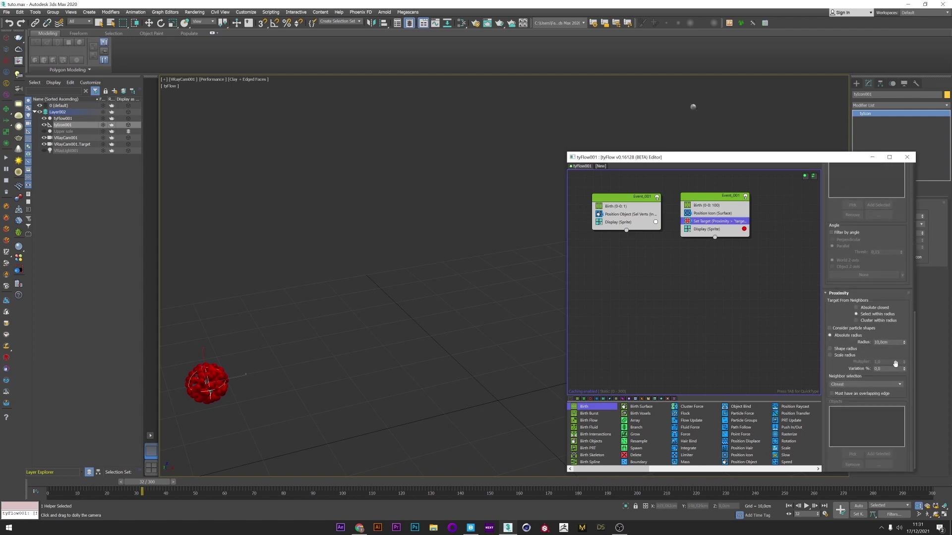
pyautogui.doubleClick(889, 342)
pyautogui.write('10,')
pyautogui.moveTo(913, 345); pyautogui.dragTo(929, 184)
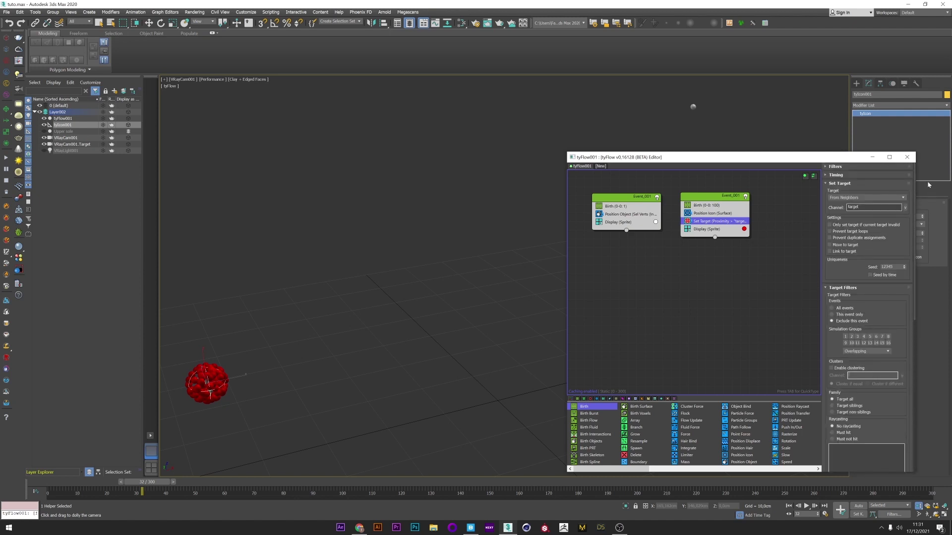
# - Rename the Set Target operator's channel to target01
pyautogui.click(871, 207)
pyautogui.write('01')
pyautogui.press('Return')
# - Add a Find Target operator below Set Target in the second event
pyautogui.press('Tab')
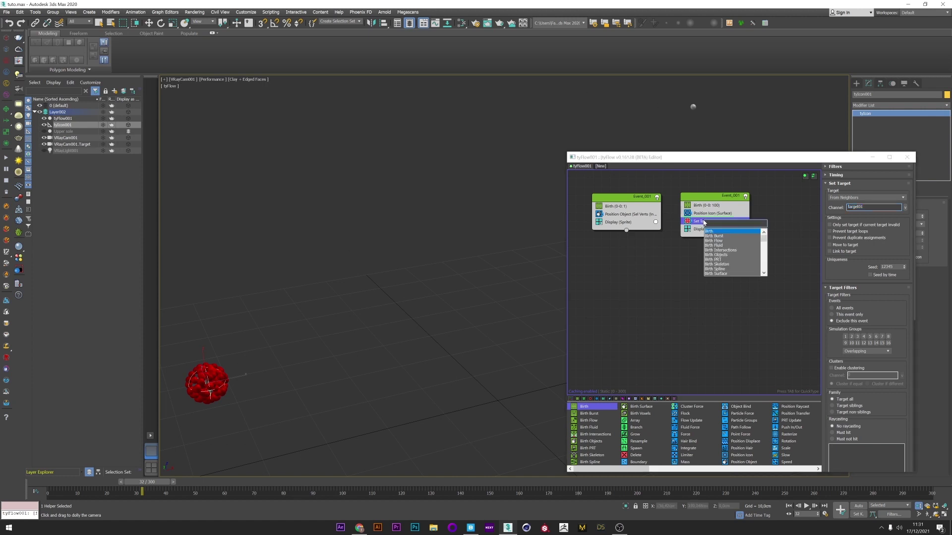
pyautogui.write('FIN')
pyautogui.click(730, 234)
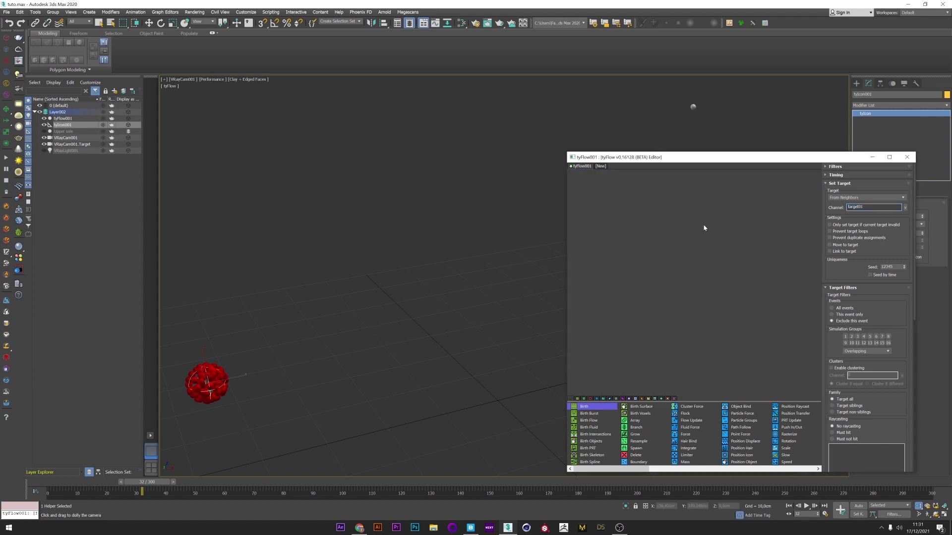
pyautogui.moveTo(705, 222); pyautogui.dragTo(714, 234)
# - Set the Find Target point type to Particle Target and its channel to target01
pyautogui.moveTo(916, 337); pyautogui.dragTo(914, 337)
pyautogui.scroll(-5, 911, 335)
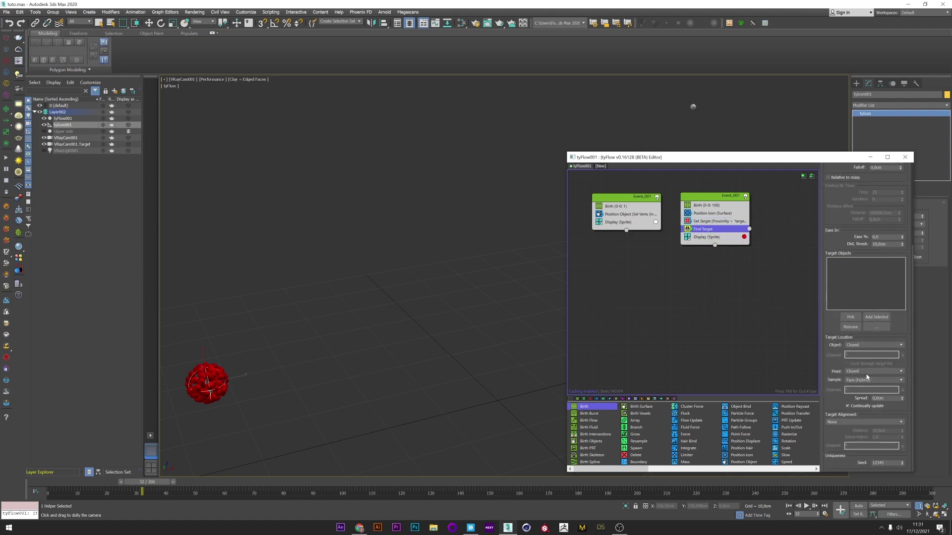
pyautogui.click(867, 374)
pyautogui.click(867, 374)
pyautogui.click(866, 375)
pyautogui.click(854, 397)
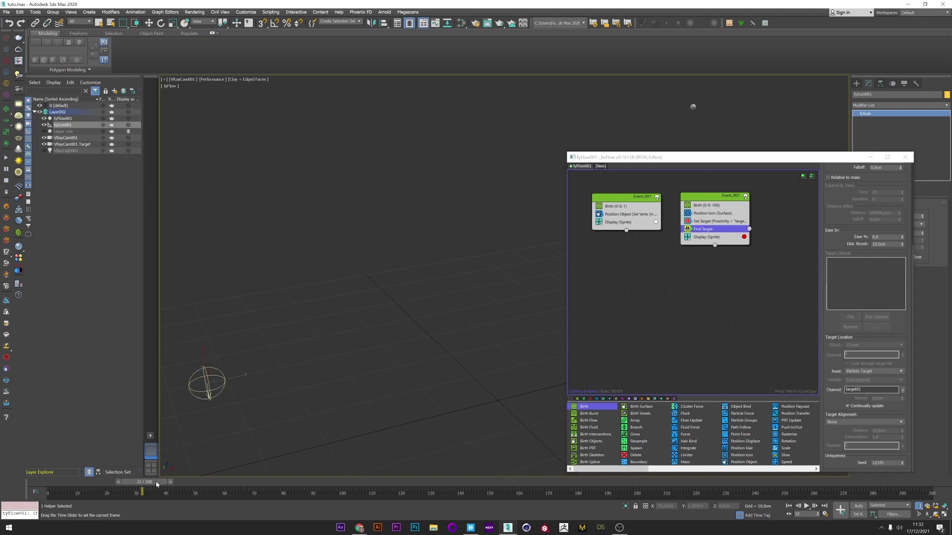
# - Set the Find Target velocity to 2 cm and Ease to 30%, and scrub the timeline to check the particle motion
pyautogui.moveTo(157, 484); pyautogui.dragTo(79, 485)
pyautogui.scroll(5, 886, 242)
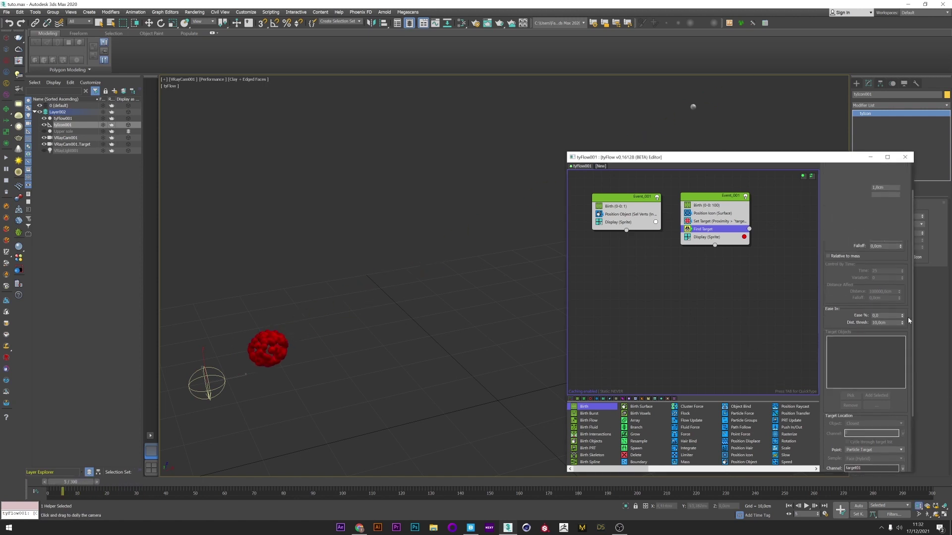
pyautogui.click(886, 248)
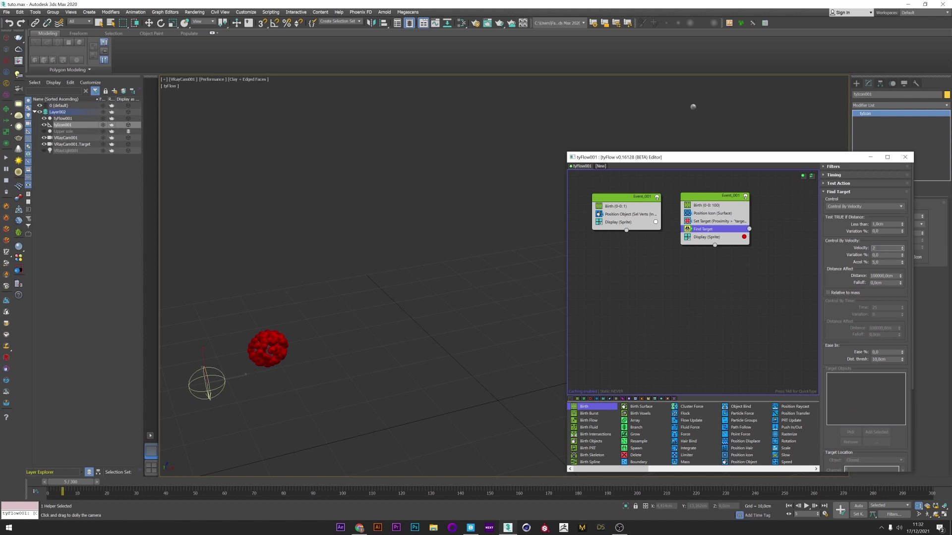
pyautogui.write('2')
pyautogui.press('Return')
pyautogui.doubleClick(885, 352)
pyautogui.write('3')
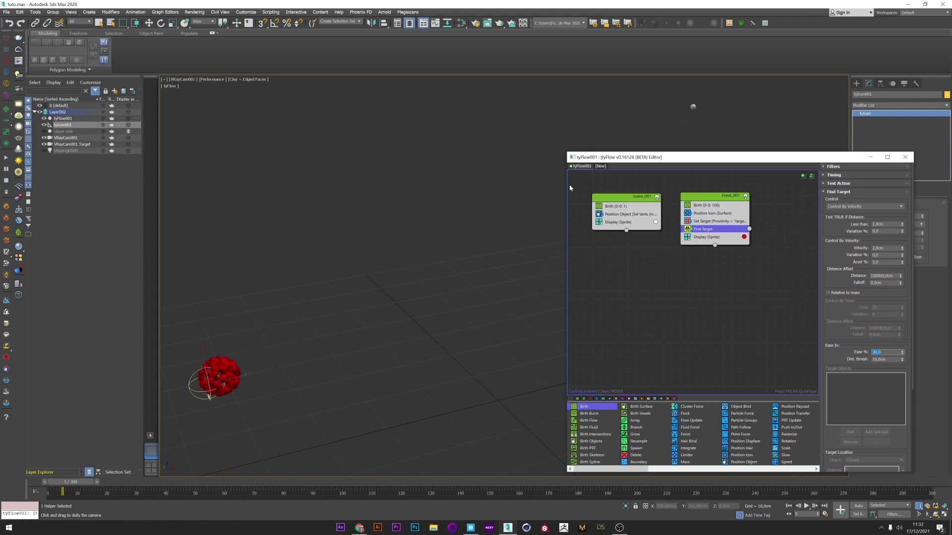
pyautogui.moveTo(82, 479); pyautogui.dragTo(240, 428)
# - Add a Spline Paths operator below Find Target and create a new tySplines object for it
pyautogui.press('Tab')
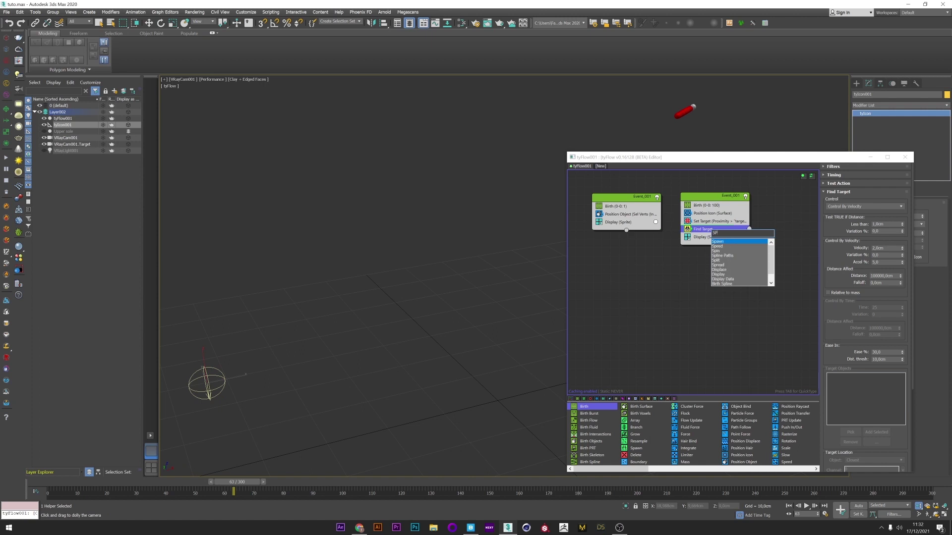
pyautogui.write('L')
pyautogui.click(717, 241)
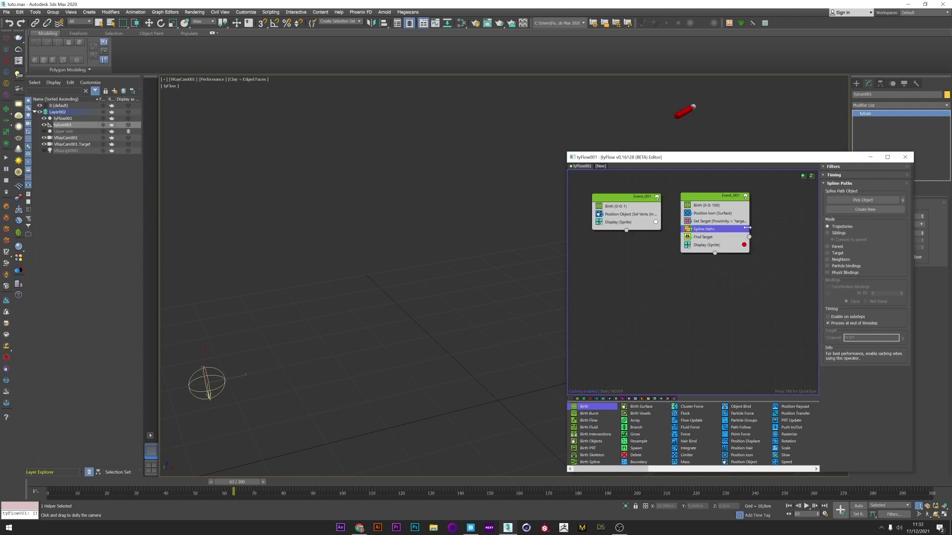
pyautogui.click(861, 210)
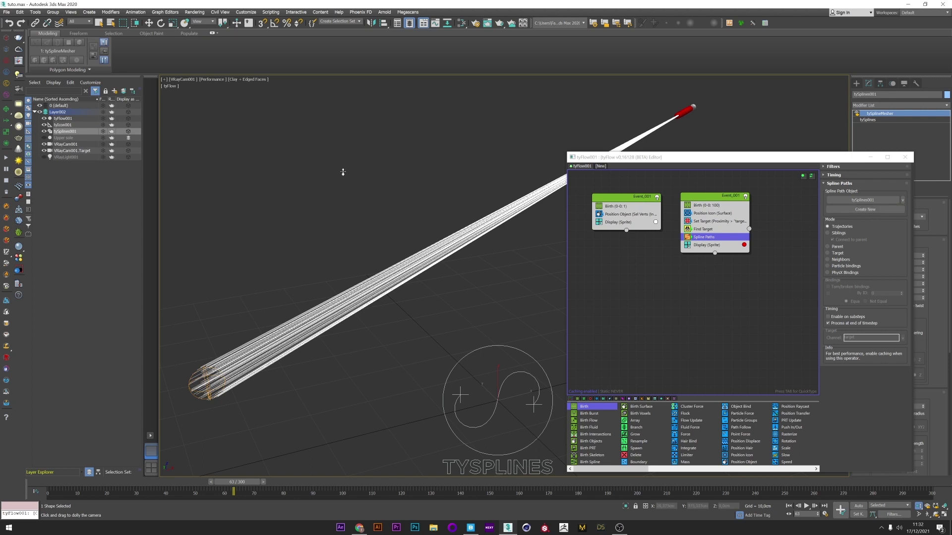
# - Set the tySplines object's colour to white, deselect it and scrub the timeline to frame 67
pyautogui.click(947, 96)
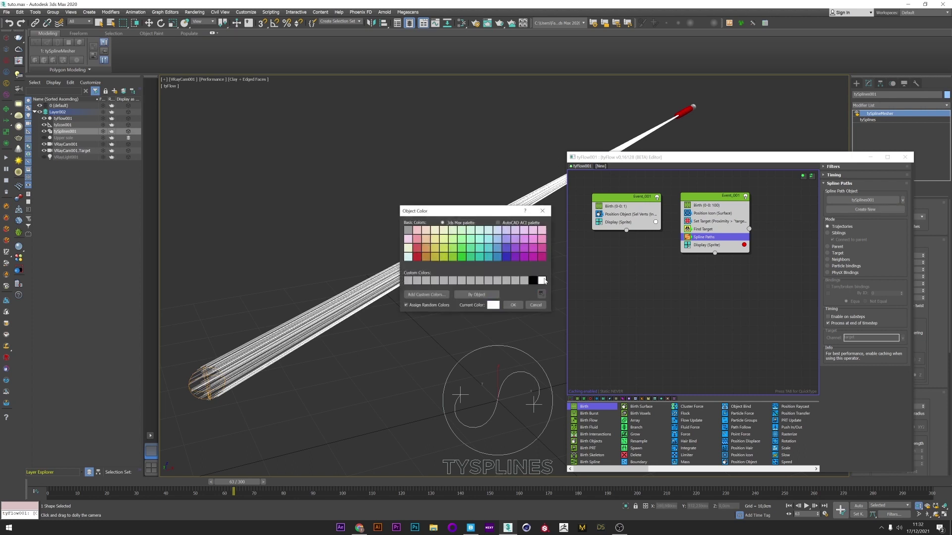
pyautogui.click(506, 307)
pyautogui.click(513, 295)
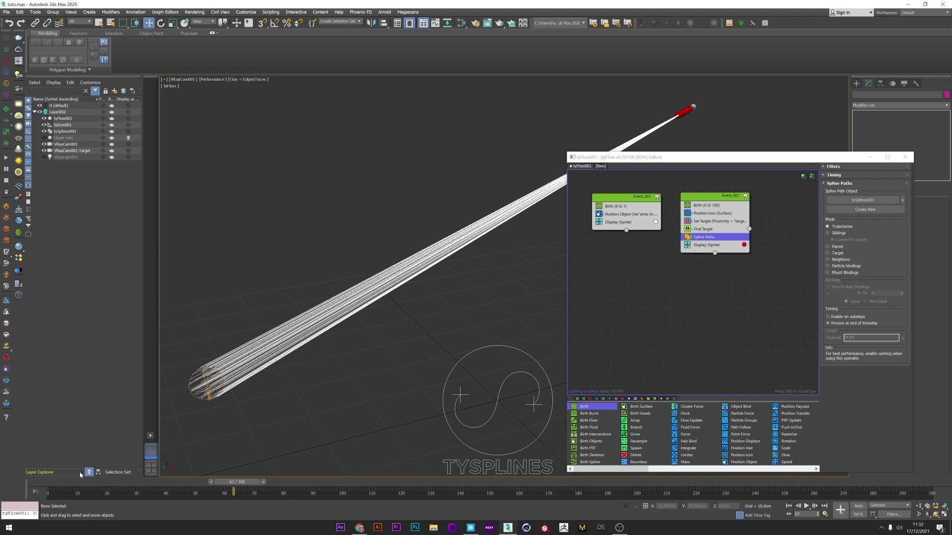
pyautogui.moveTo(237, 482); pyautogui.dragTo(248, 414)
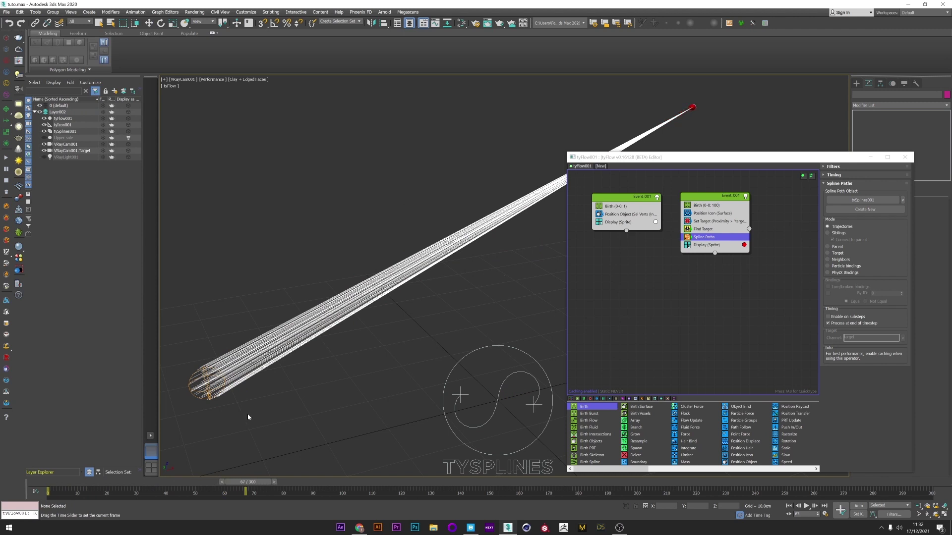
# - Select the hidden Upper sole object and make it visible again
pyautogui.press('w')
pyautogui.click(48, 137)
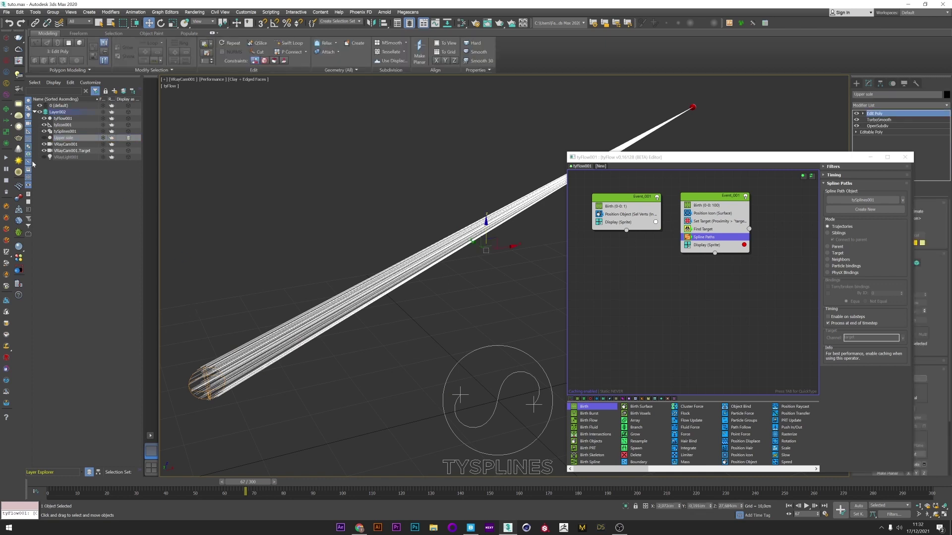
pyautogui.click(44, 139)
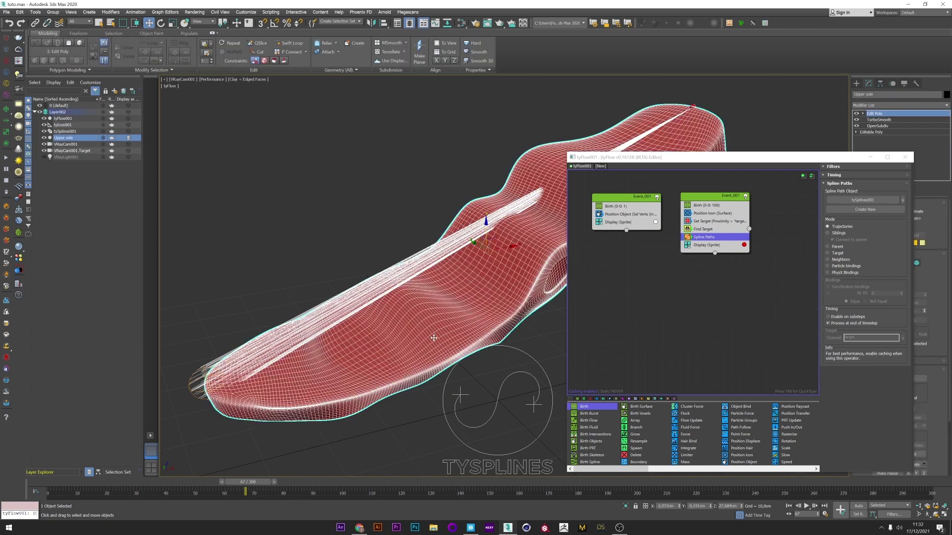
# - Add an Object Bind operator above Find Target in the second event and pick the Upper sole as its bind object
pyautogui.click(717, 229)
pyautogui.press('Tab')
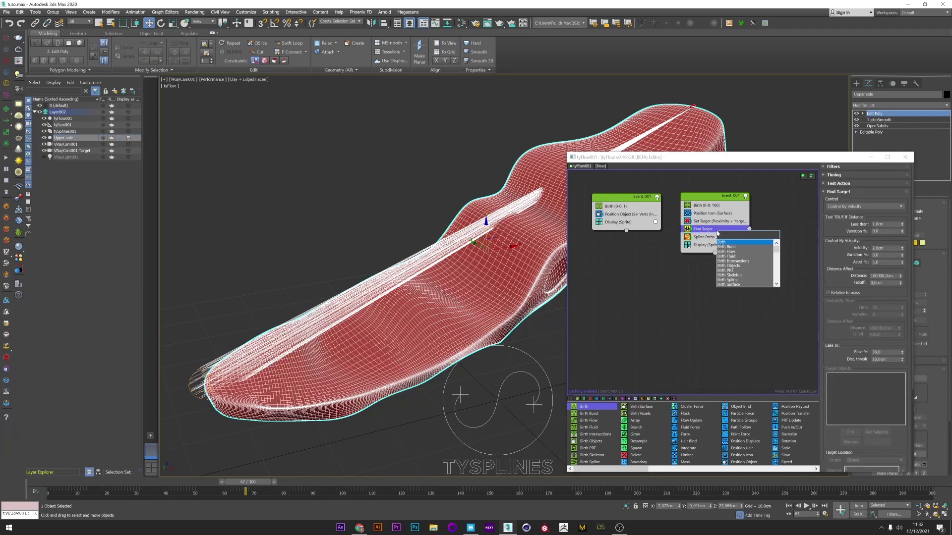
pyautogui.write('OB')
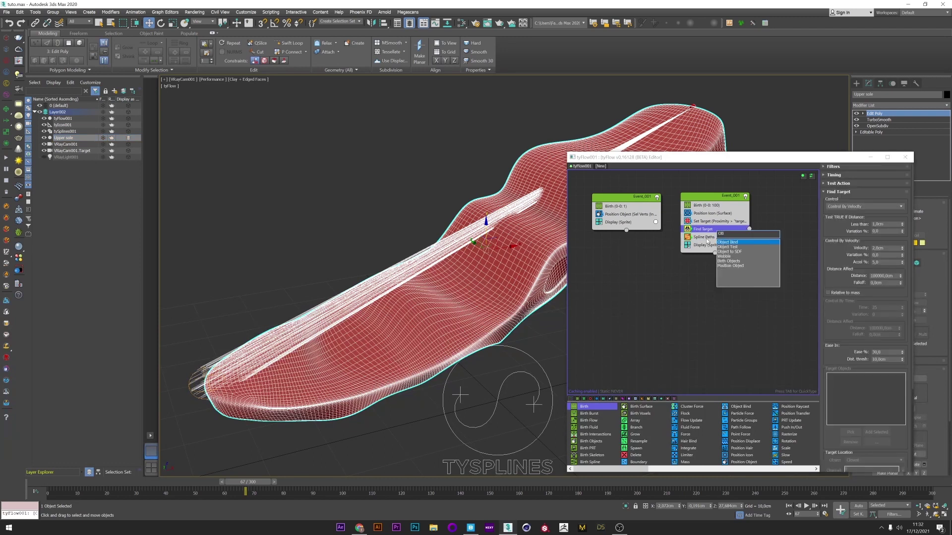
pyautogui.click(729, 243)
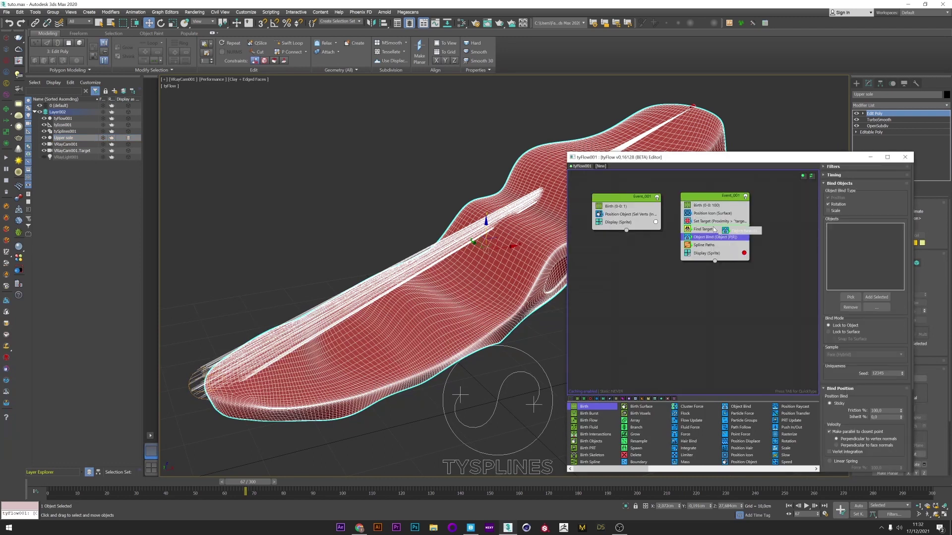
pyautogui.click(851, 297)
pyautogui.click(500, 280)
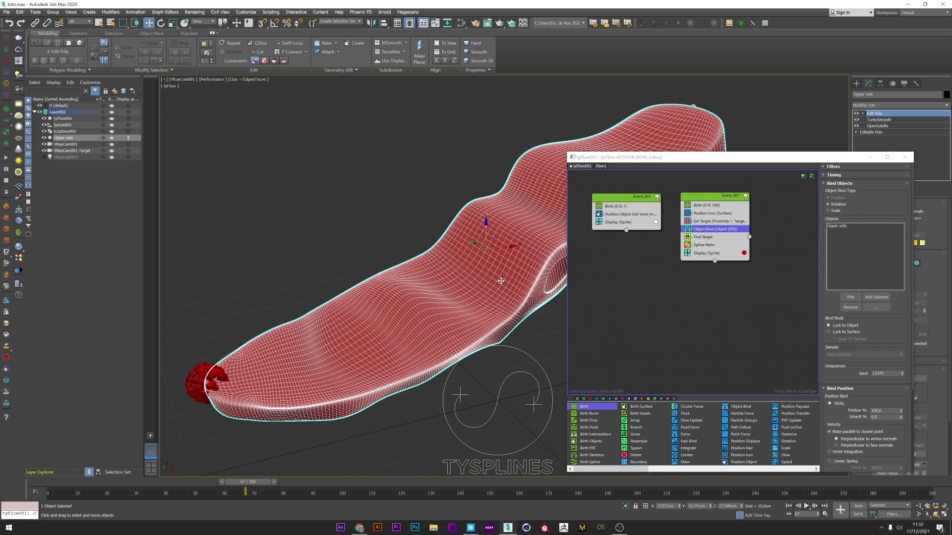
# - Deselect the sole, return to frame 0, and set Object Bind to Lock to Surface with Snap To Surface enabled and friction 0
pyautogui.moveTo(380, 238); pyautogui.dragTo(366, 230, button='middle')
pyautogui.click(324, 232)
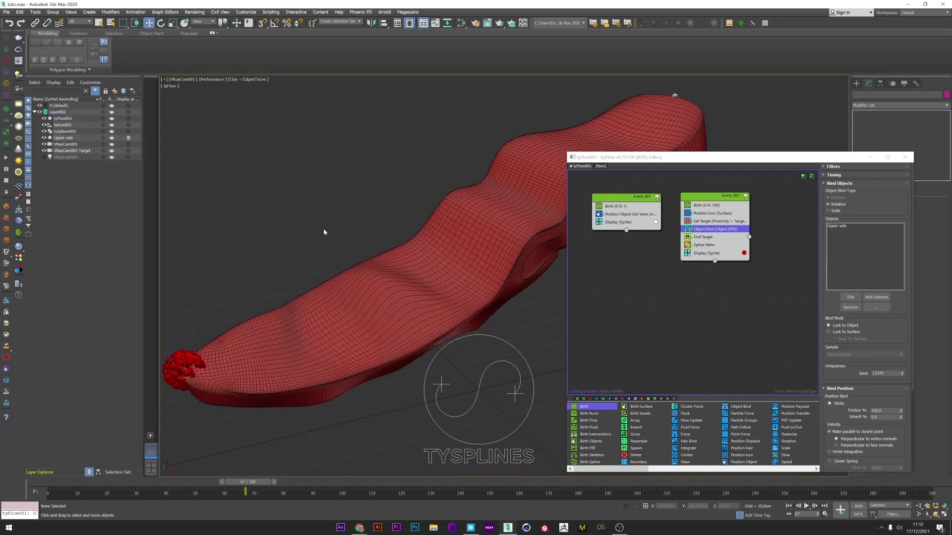
pyautogui.moveTo(102, 483); pyautogui.dragTo(55, 482)
pyautogui.click(845, 334)
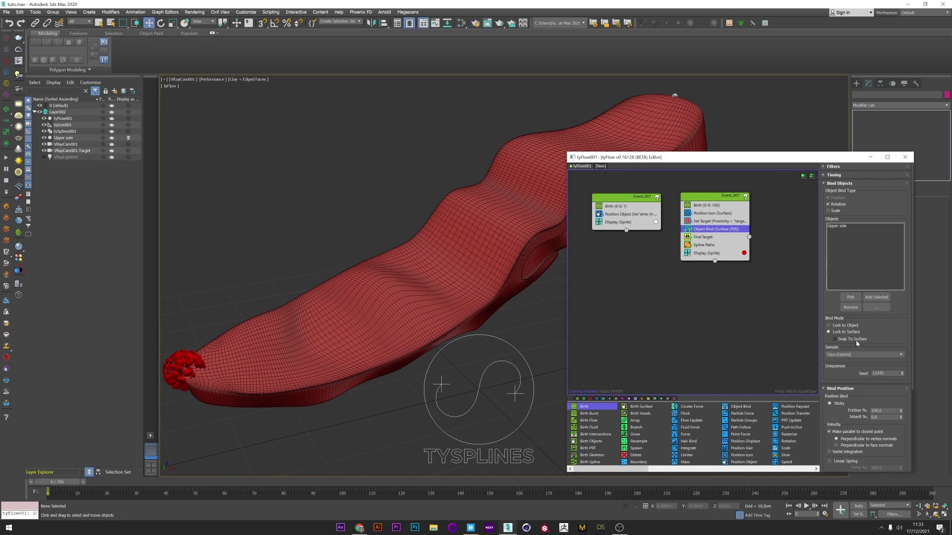
pyautogui.click(835, 339)
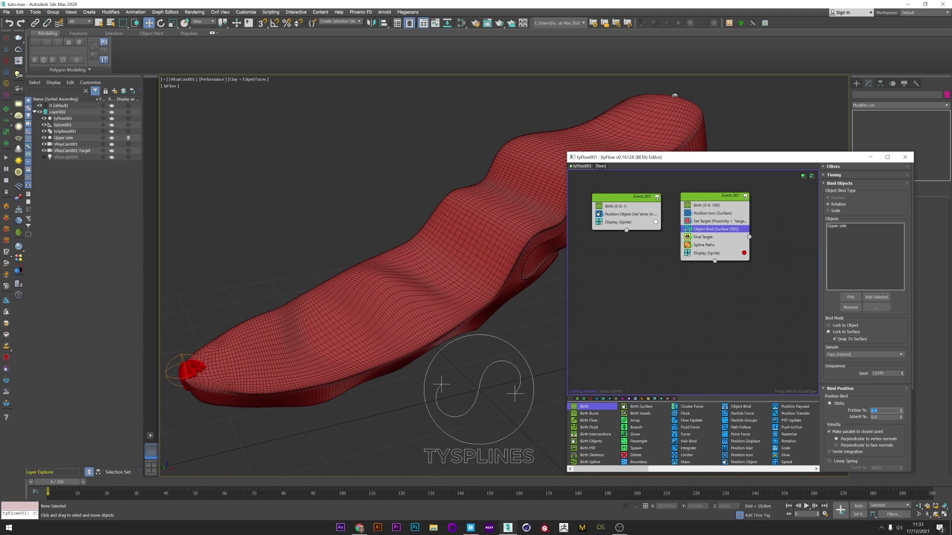
# - Turn off the Display operators in both events and scrub the timeline to frame 84
pyautogui.moveTo(57, 479); pyautogui.dragTo(351, 436)
pyautogui.click(687, 253)
pyautogui.click(599, 222)
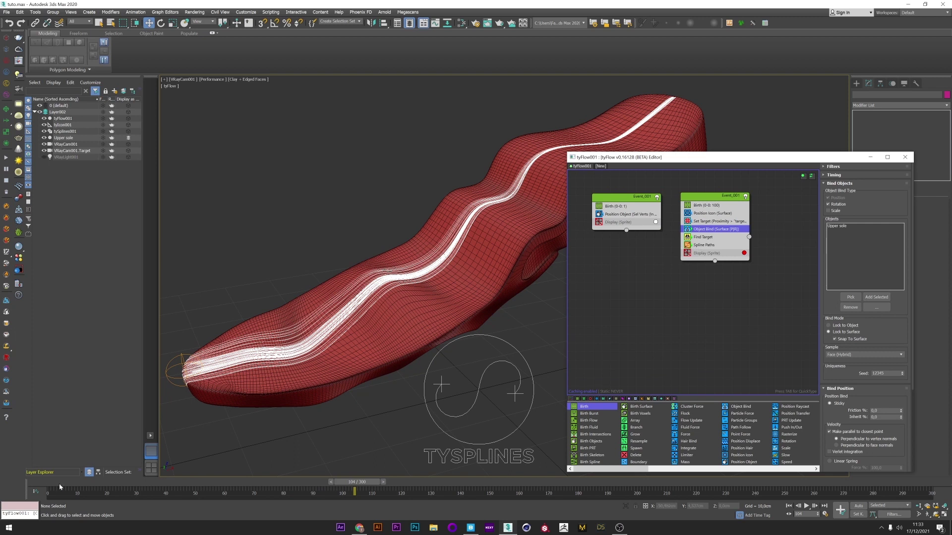
pyautogui.moveTo(60, 487); pyautogui.dragTo(297, 455)
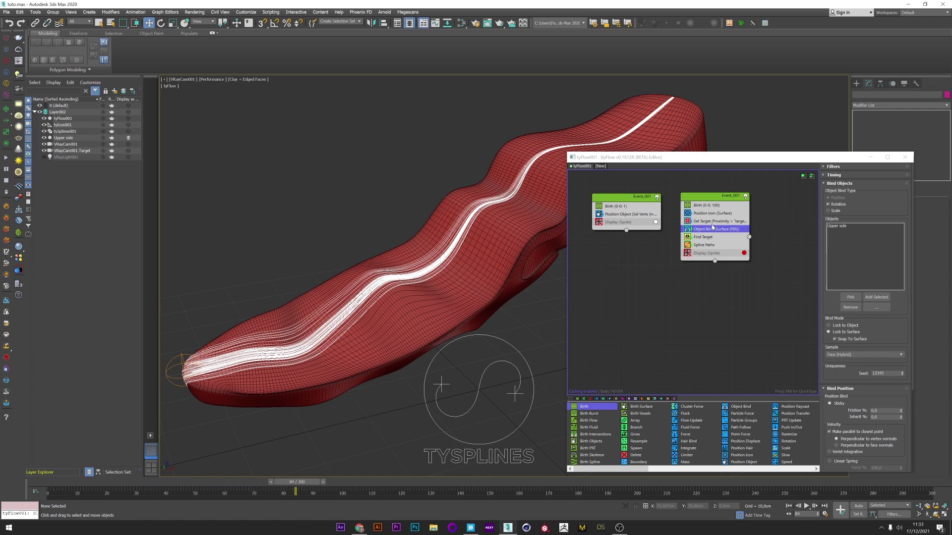
# - Add a Speed operator between Object Bind and Find Target in the second event
pyautogui.press('Tab')
pyautogui.write('SPE')
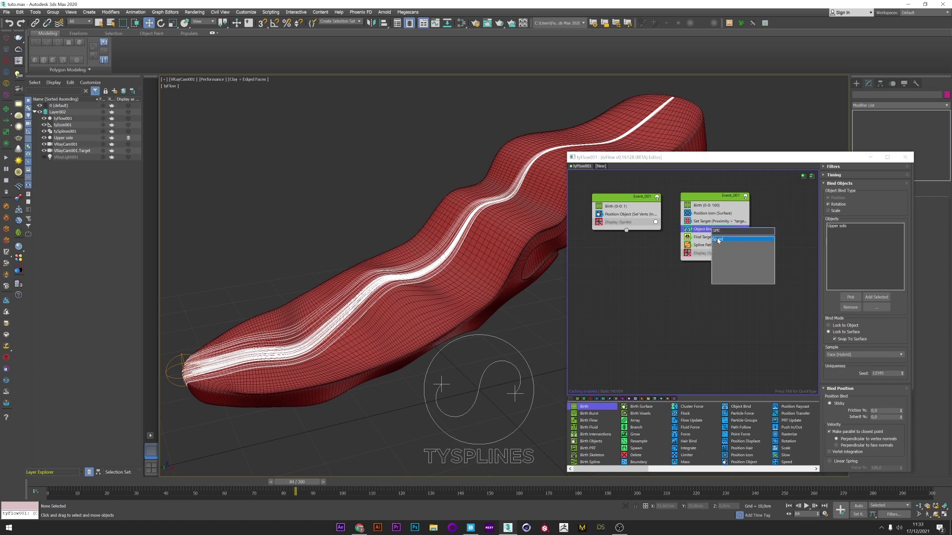
pyautogui.click(718, 239)
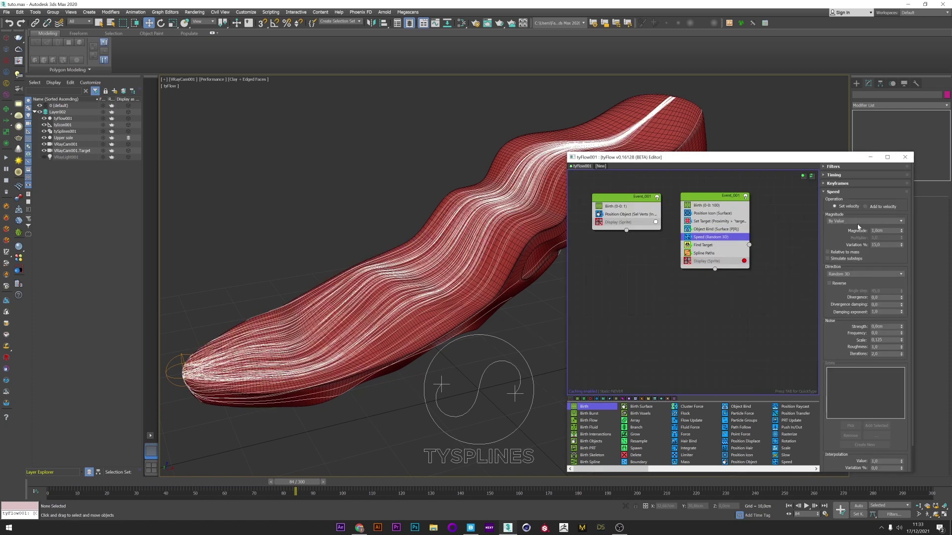
# - Try Random Horizontal as the Speed operator's direction and switch it back to Random 3D
pyautogui.click(853, 275)
pyautogui.click(844, 299)
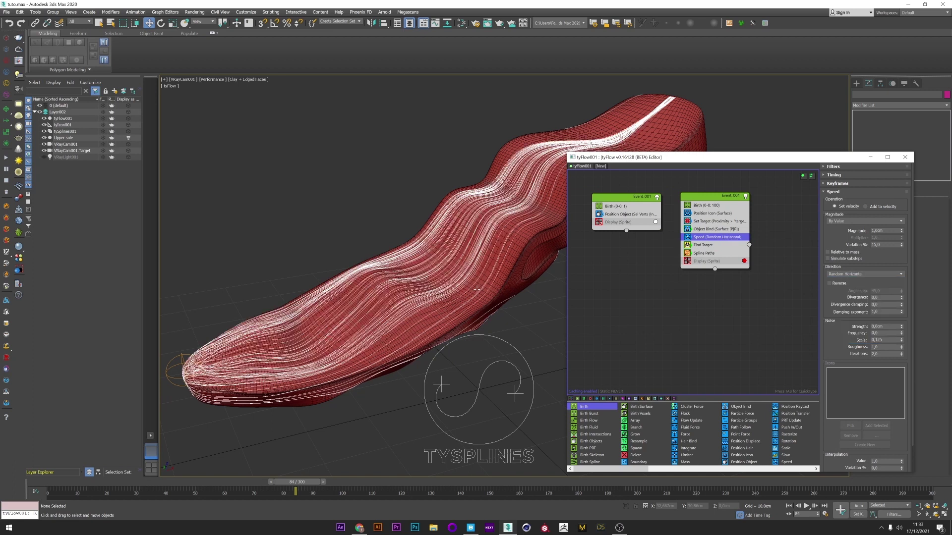
pyautogui.click(843, 276)
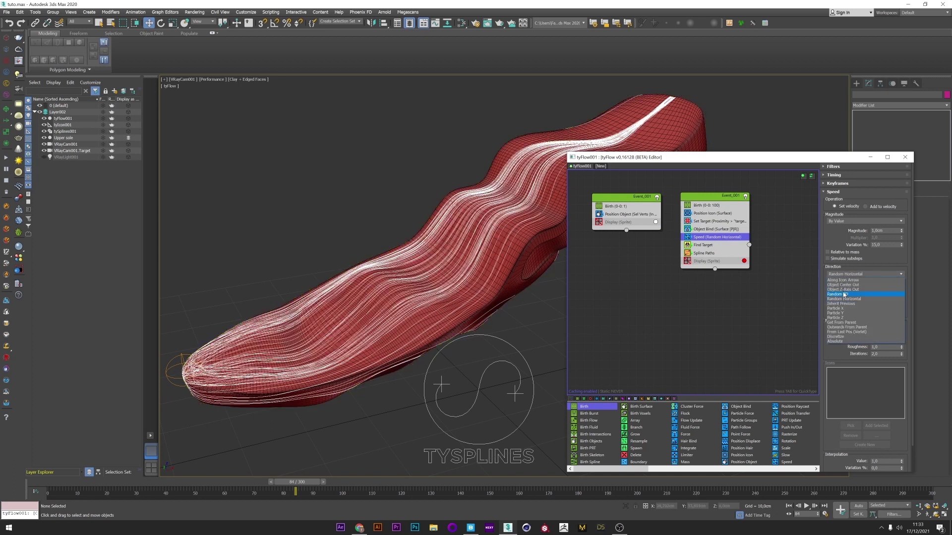
pyautogui.click(842, 285)
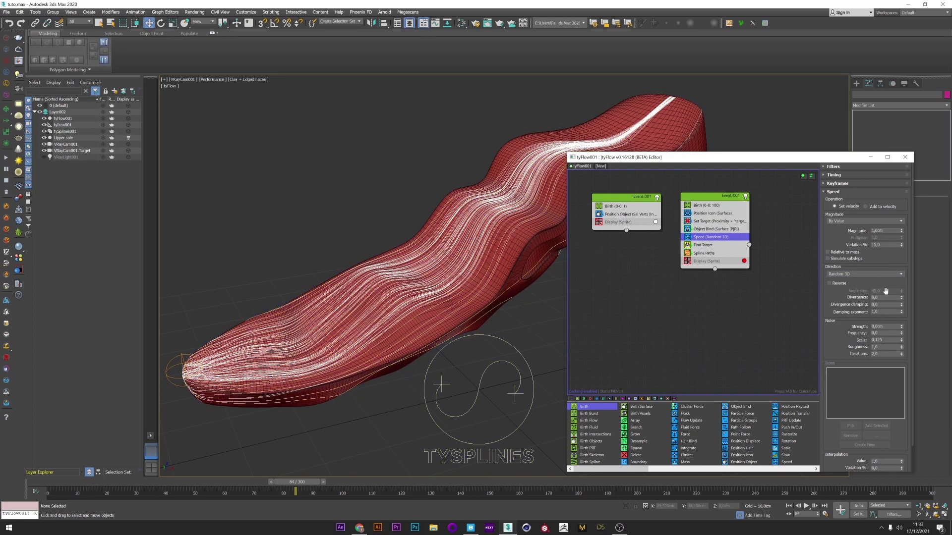
# - Set the Speed operator's magnitude to 2 cm, variation to 50%, divergence to 40 and noise strength to 0.2 cm
pyautogui.write('2')
pyautogui.press('Tab')
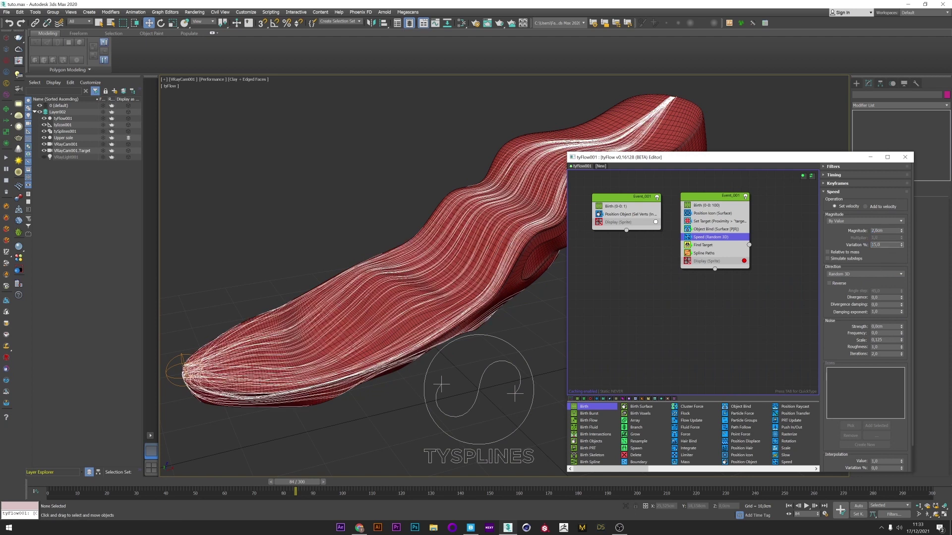
pyautogui.press('Return')
pyautogui.click(892, 296)
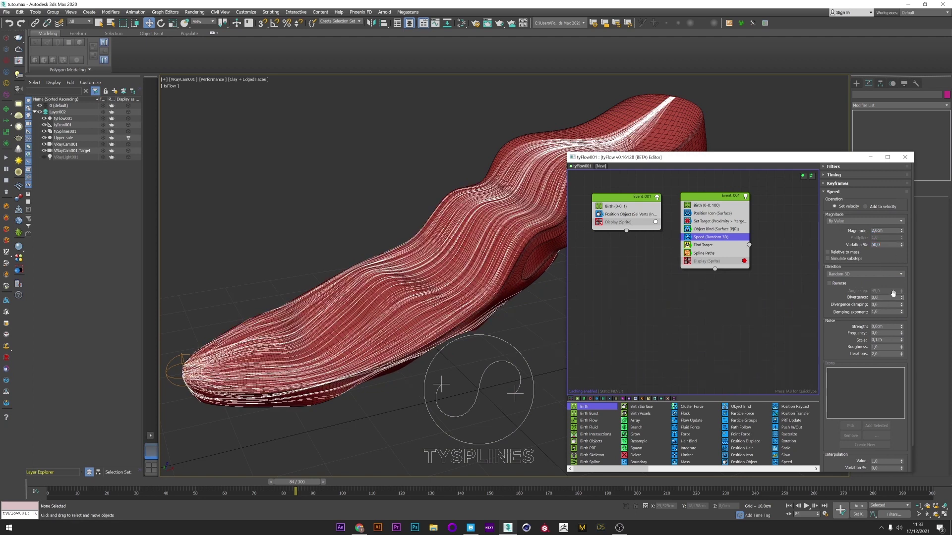
pyautogui.write('40')
pyautogui.press('Return')
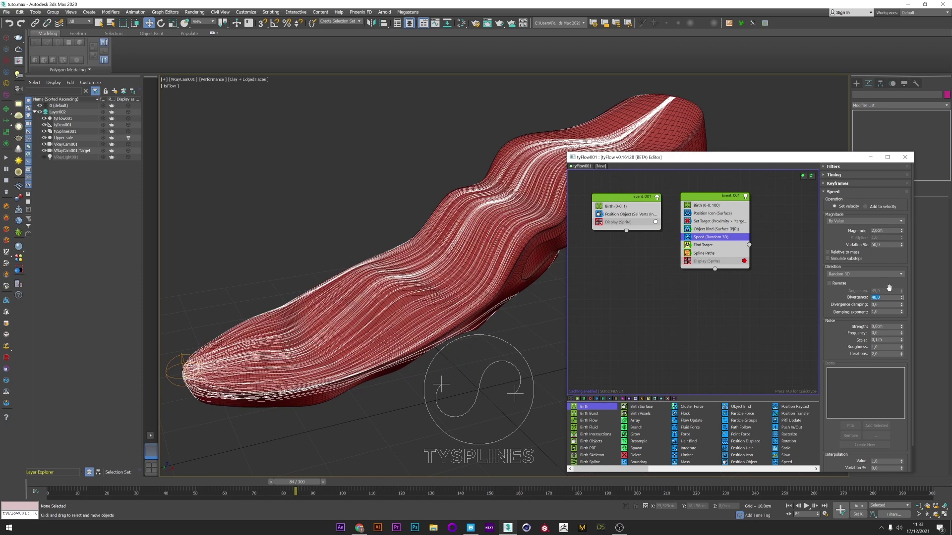
pyautogui.doubleClick(884, 327)
pyautogui.write('0,')
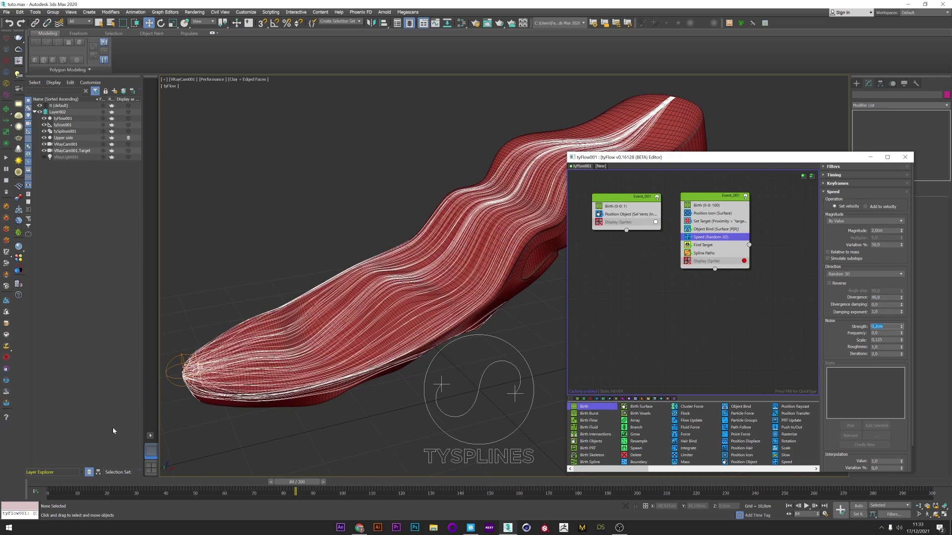
# - Select the tyIcon at the tip of the sole near the start of the timeline and scale it down uniformly
pyautogui.moveTo(52, 484)
pyautogui.mouseDown()
pyautogui.moveTo(116, 484)
pyautogui.moveTo(68, 486)
pyautogui.mouseUp()
pyautogui.click(181, 359)
pyautogui.moveTo(180, 361); pyautogui.dragTo(214, 350, button='middle')
pyautogui.rightClick(213, 375)
pyautogui.click(221, 391)
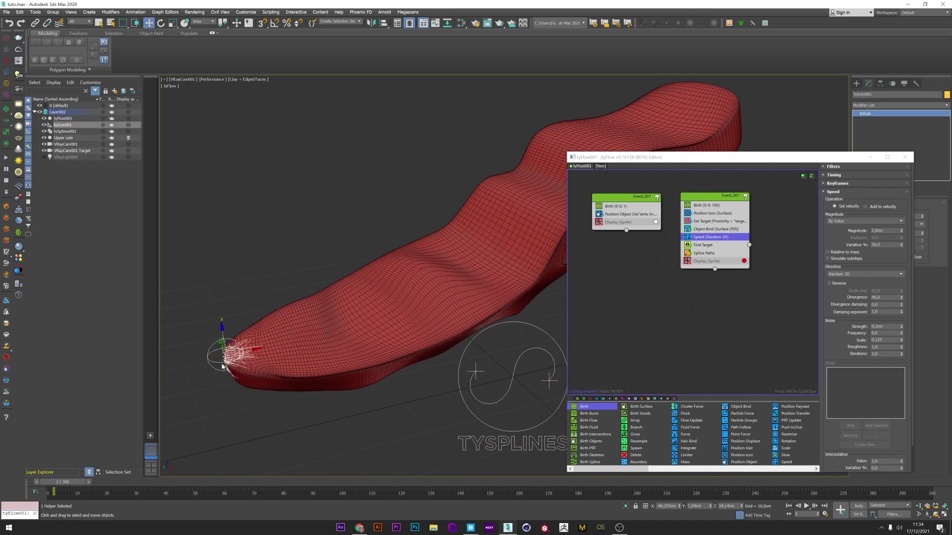
pyautogui.rightClick(221, 360)
pyautogui.click(229, 381)
pyautogui.moveTo(220, 355); pyautogui.dragTo(183, 431)
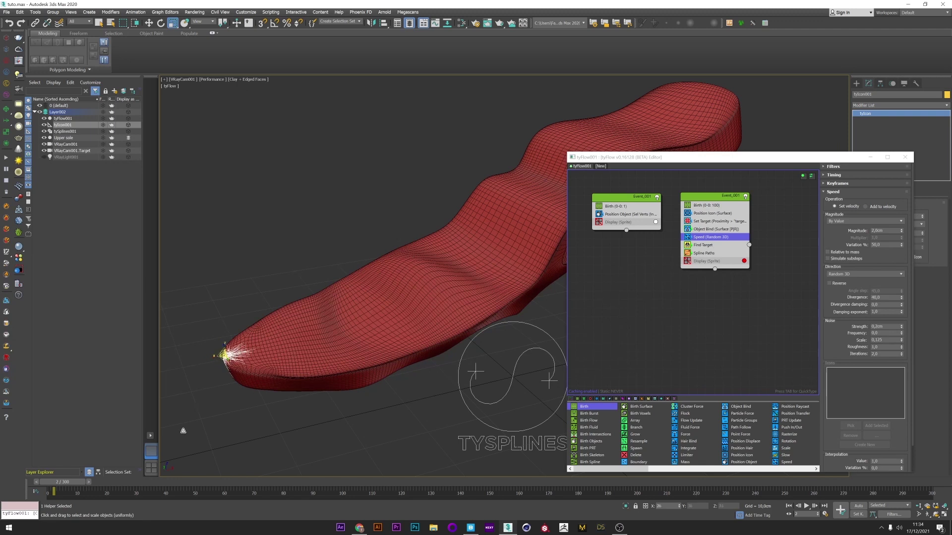
# - Try enlarging the tyIcon to spread the spline origins and scrub to frame 47
pyautogui.moveTo(69, 483); pyautogui.dragTo(119, 483)
pyautogui.moveTo(220, 354); pyautogui.dragTo(193, 83)
pyautogui.moveTo(115, 485); pyautogui.dragTo(194, 482)
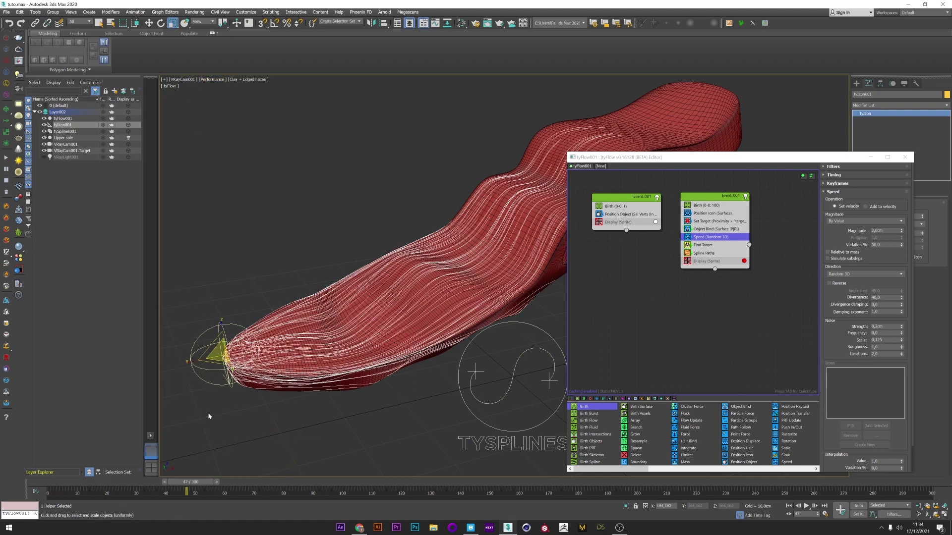
# - Scale the tyIcon down so the splines start from a tight point, and deselect it
pyautogui.moveTo(216, 356); pyautogui.dragTo(136, 497)
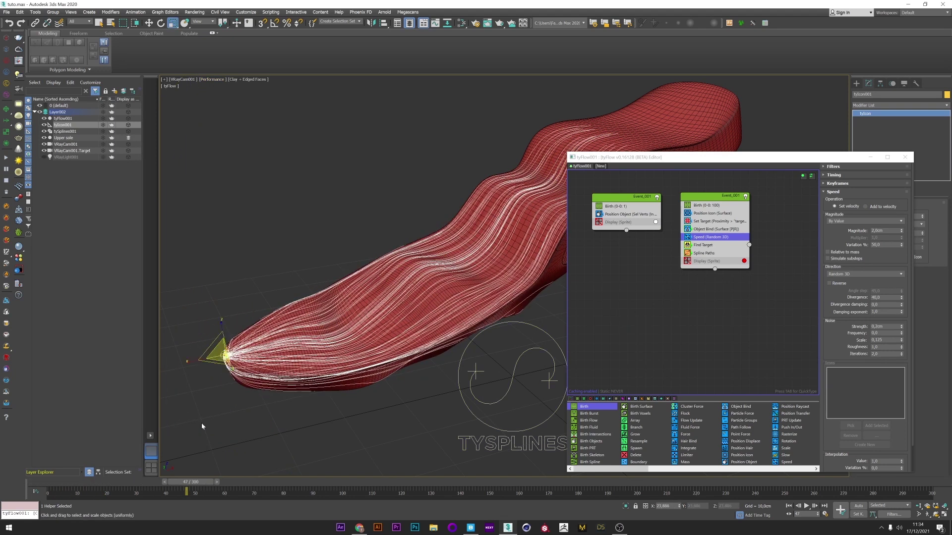
pyautogui.click(202, 427)
pyautogui.rightClick(202, 427)
pyautogui.click(209, 428)
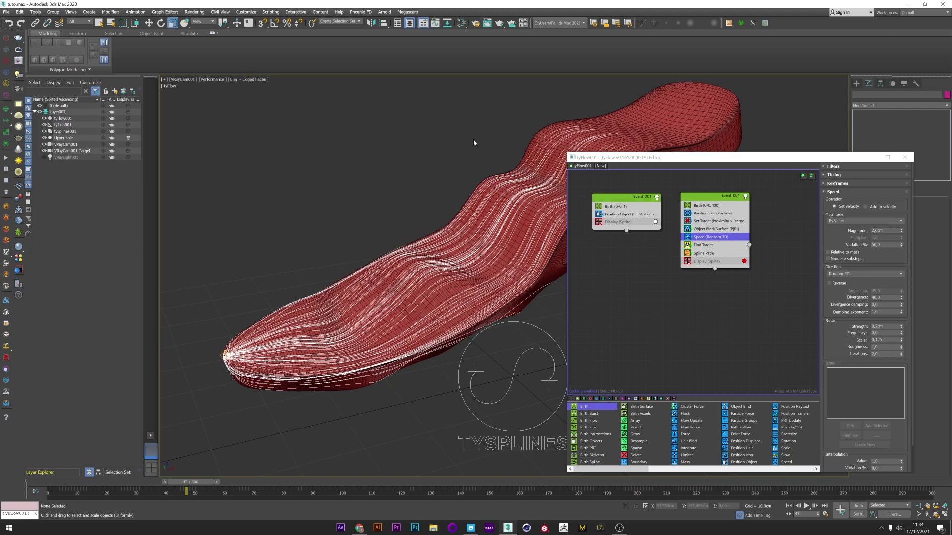
# - Add a Force operator below Speed, set Built-in Noise Layer 1 to Curl with strength 0.2 cm, and scrub to frame 66
pyautogui.moveTo(462, 148); pyautogui.dragTo(439, 151, button='middle')
pyautogui.moveTo(53, 479); pyautogui.dragTo(193, 482)
pyautogui.press('Tab')
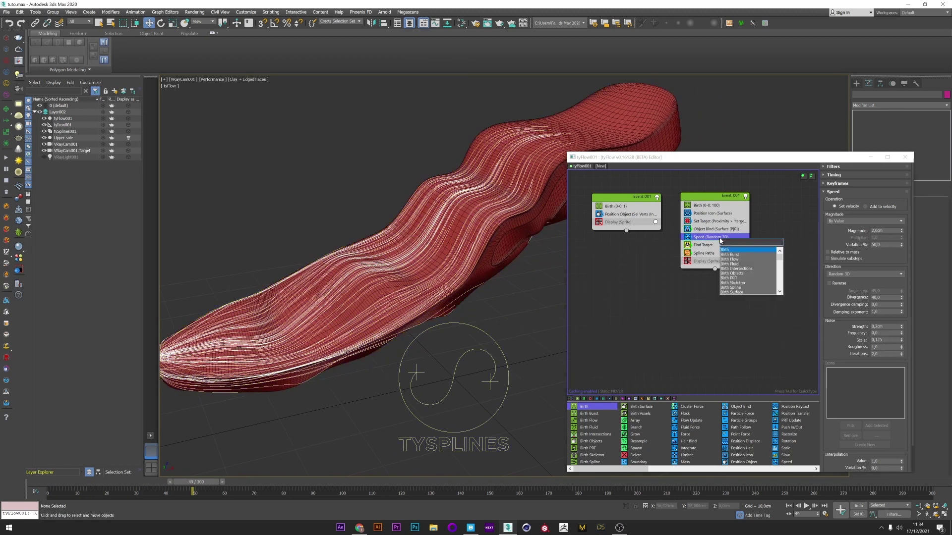
pyautogui.write('fo')
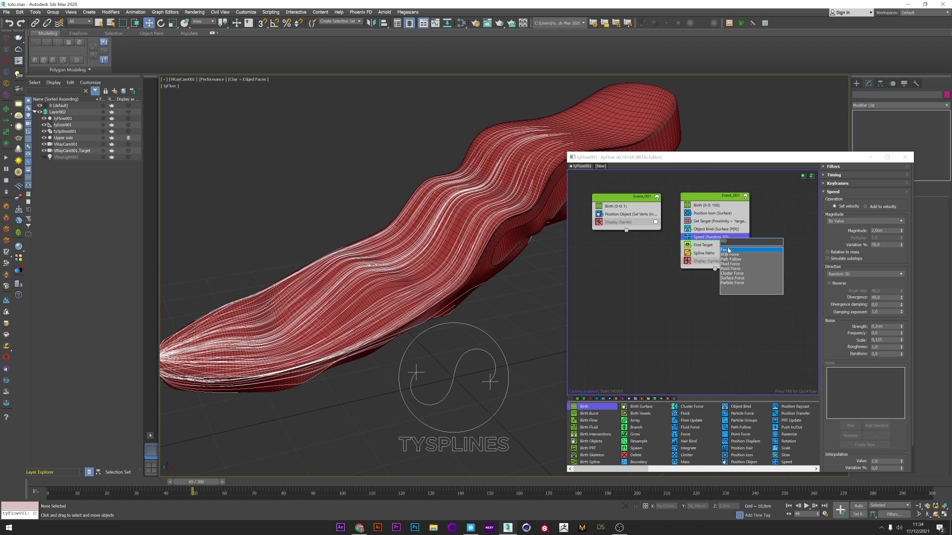
pyautogui.click(728, 251)
pyautogui.scroll(-3, 873, 298)
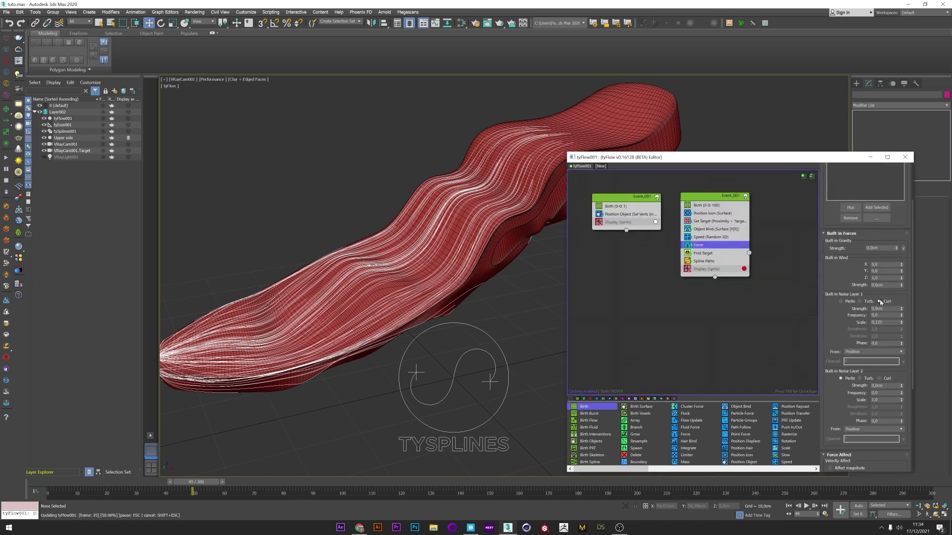
pyautogui.click(880, 301)
pyautogui.write('0,2')
pyautogui.press('Return')
pyautogui.moveTo(198, 482); pyautogui.dragTo(248, 469)
# - Set Noise Layer 1's frequency to 0.2 and its strength to 0.1 cm in the Force operator
pyautogui.click(901, 393)
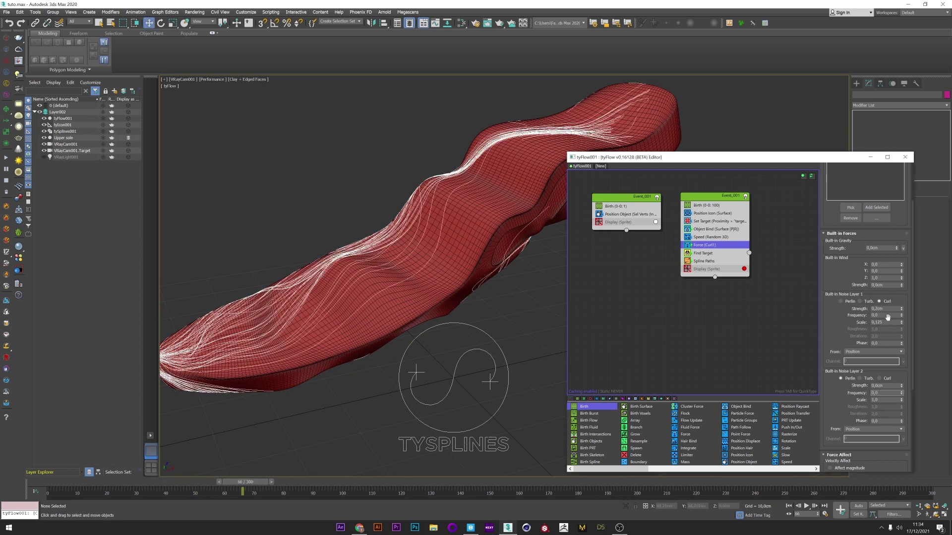
pyautogui.write('0,2')
pyautogui.press('Return')
pyautogui.click(886, 308)
pyautogui.write('0,1')
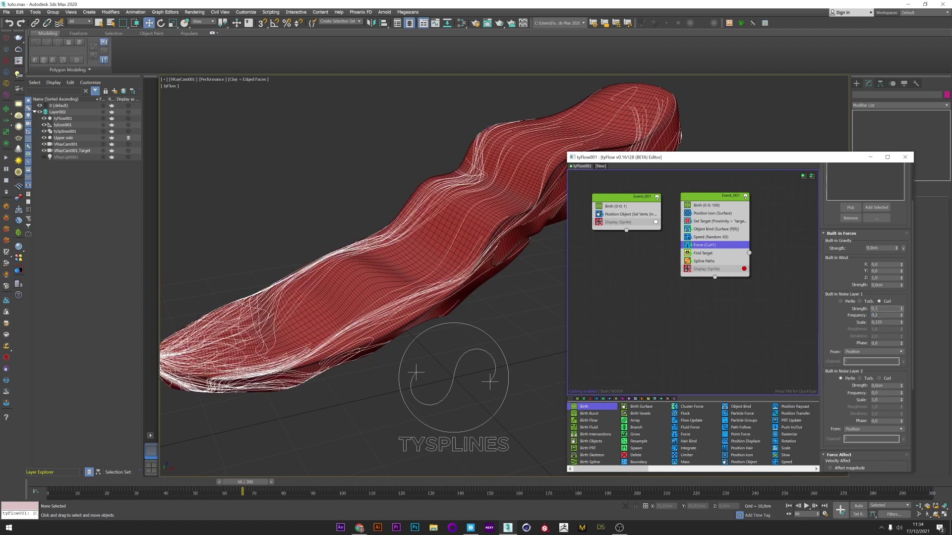
pyautogui.press('Return')
# - Set Noise Layer 2 to Turb. with strength 0.1 cm and frequency 0.1, and scrub the timeline to frame 99
pyautogui.click(867, 379)
pyautogui.doubleClick(881, 386)
pyautogui.write('0,1')
pyautogui.press('Return')
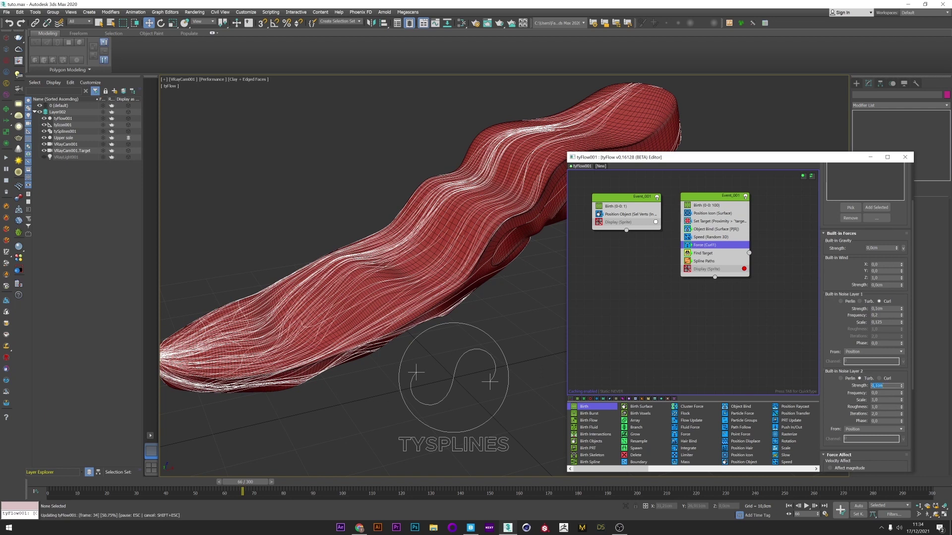
pyautogui.doubleClick(881, 393)
pyautogui.write('0,1')
pyautogui.press('Return')
pyautogui.moveTo(53, 483); pyautogui.dragTo(341, 436)
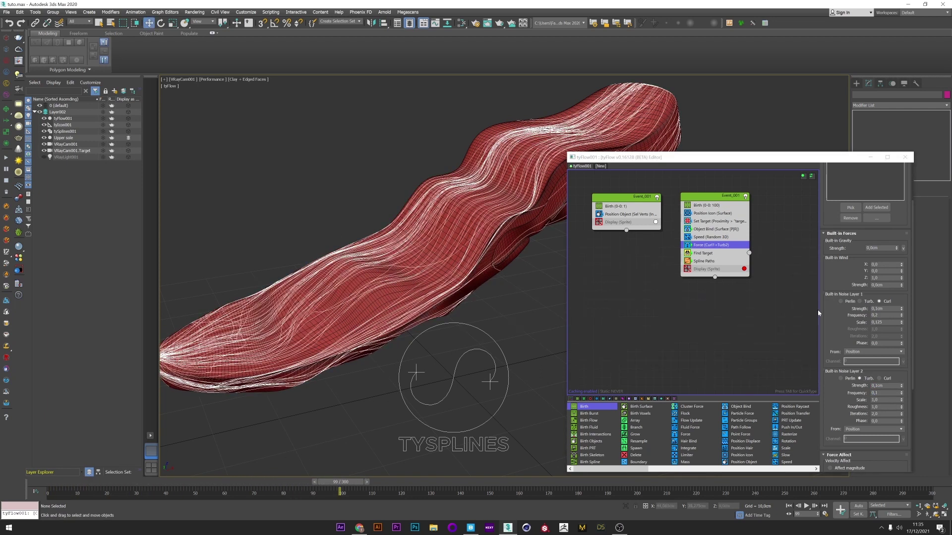
# - Increase Noise Layer 2's strength to 0.2 cm
pyautogui.click(882, 385)
pyautogui.write('0,2')
pyautogui.press('Return')
# - Set the second event's Birth total to 1000 particles
pyautogui.click(696, 206)
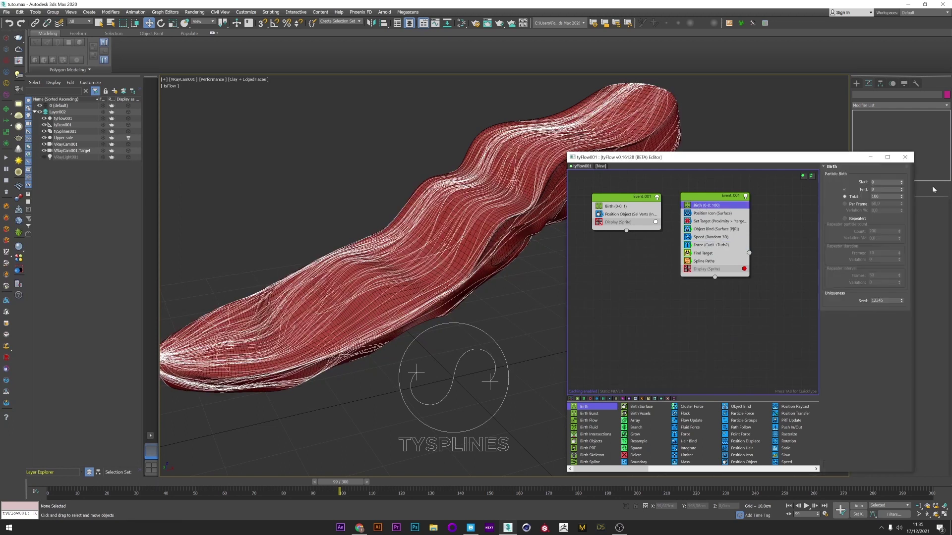
pyautogui.write('0')
pyautogui.press('Return')
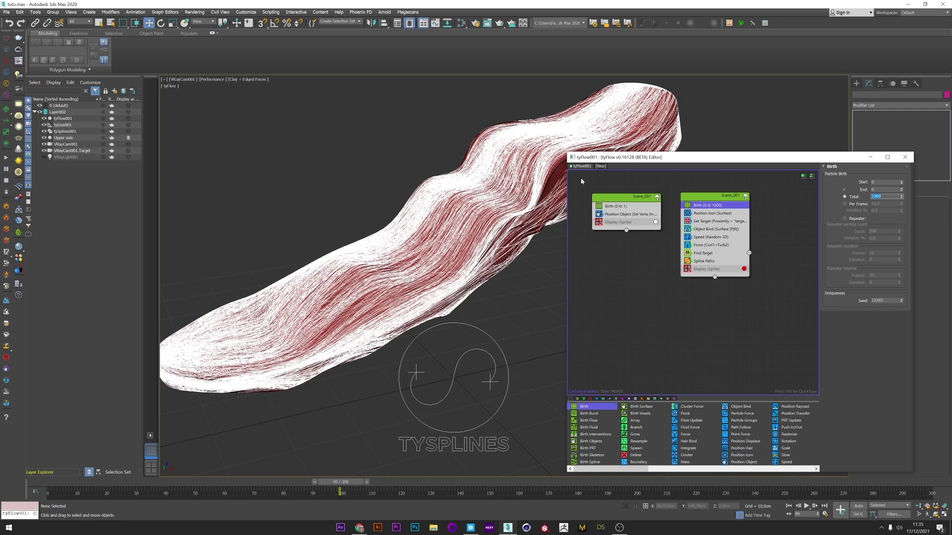
# - Scrub the timeline to frame 39 to examine spline growth and inspect the Speed and Force operators
pyautogui.moveTo(63, 482); pyautogui.dragTo(151, 479)
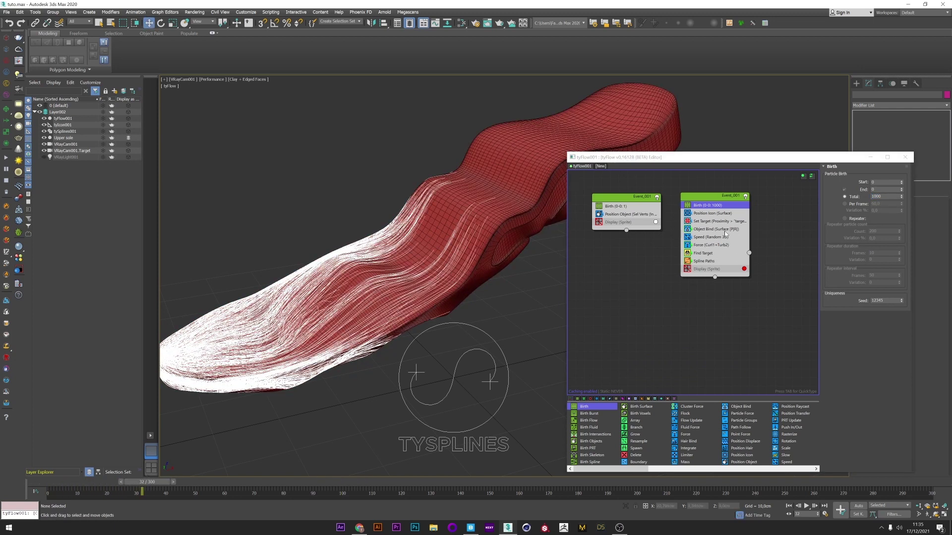
pyautogui.click(725, 237)
pyautogui.click(713, 246)
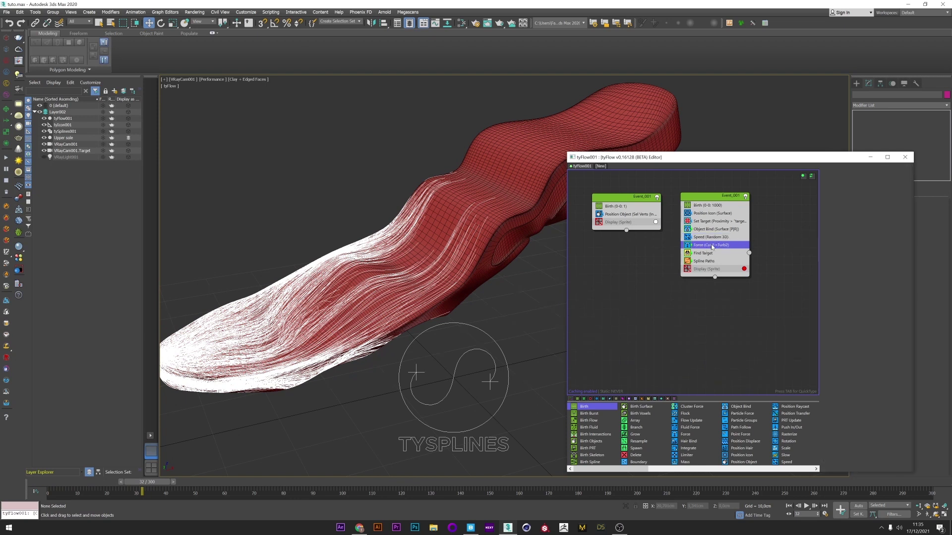
pyautogui.moveTo(67, 482); pyautogui.dragTo(170, 478)
# - Select the tyIcon and move it from the tip of the sole to above the sole's middle
pyautogui.moveTo(192, 378); pyautogui.dragTo(244, 388, button='middle')
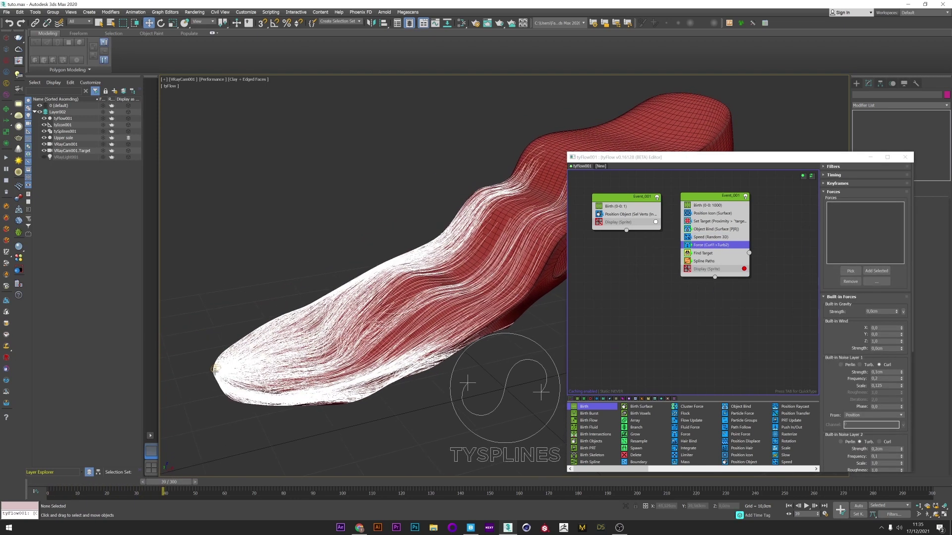
pyautogui.click(214, 369)
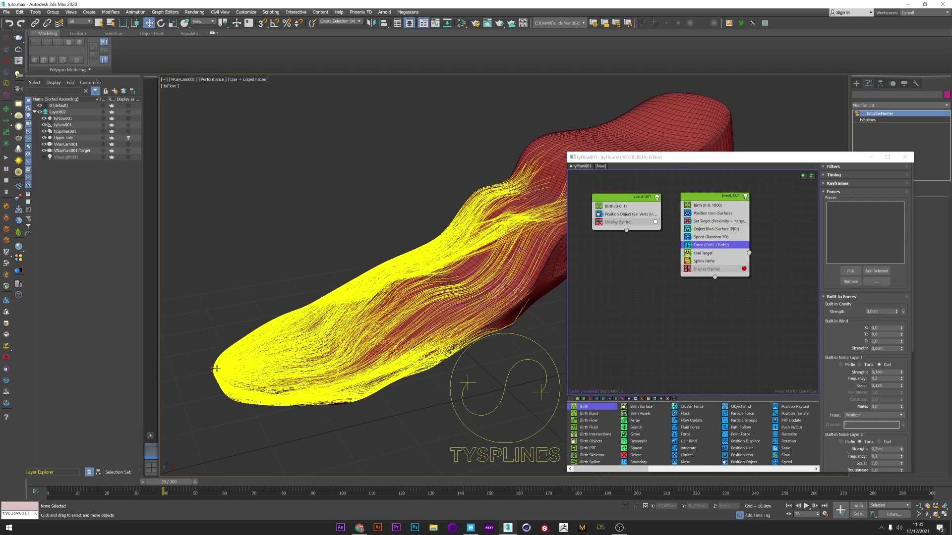
pyautogui.click(62, 125)
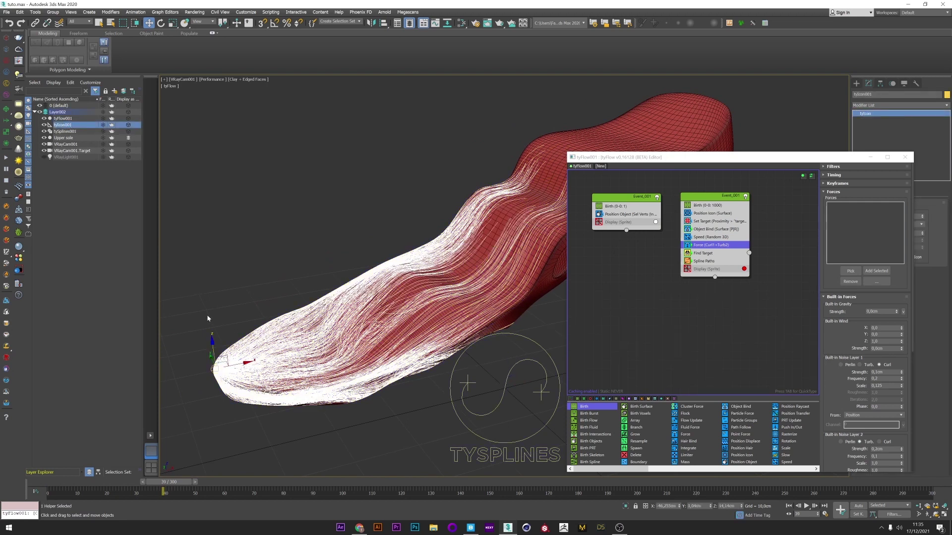
pyautogui.moveTo(211, 361); pyautogui.dragTo(424, 213)
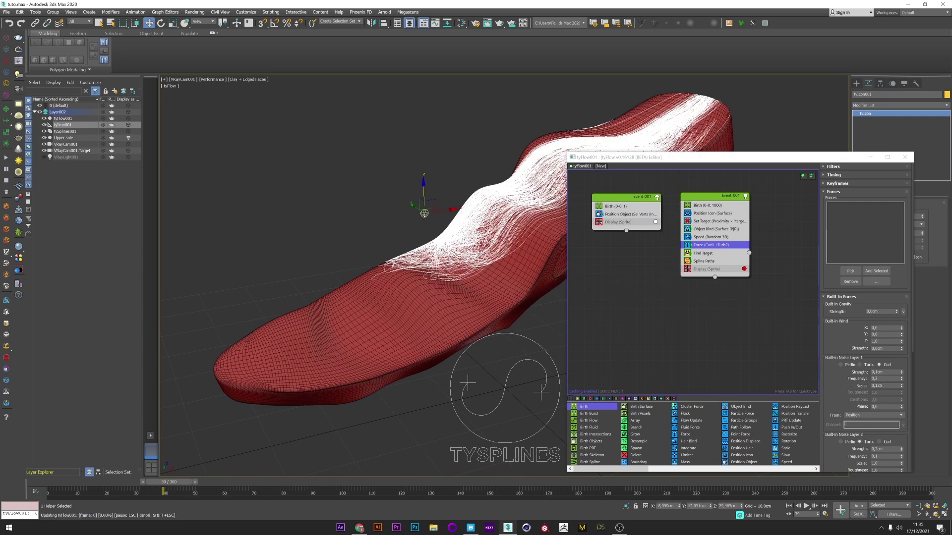
# - Scrub the timeline to frame 58 and minimise the tyFlow editor
pyautogui.moveTo(69, 485); pyautogui.dragTo(227, 482)
pyautogui.click(870, 158)
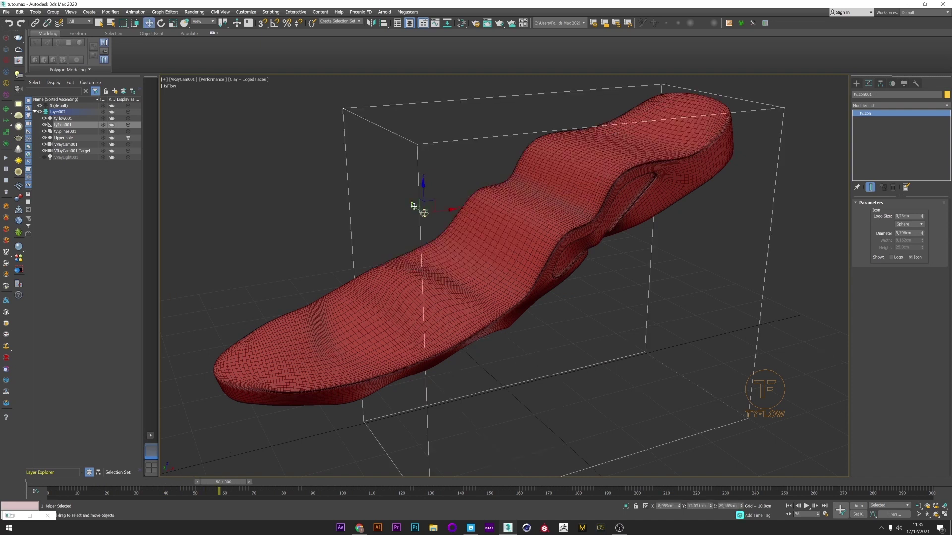
# - Move the tyIcon below the sole's arch, scrub the timeline to frame 44 and restore the tyFlow editor
pyautogui.moveTo(424, 213); pyautogui.dragTo(562, 302)
pyautogui.moveTo(60, 486); pyautogui.dragTo(182, 436)
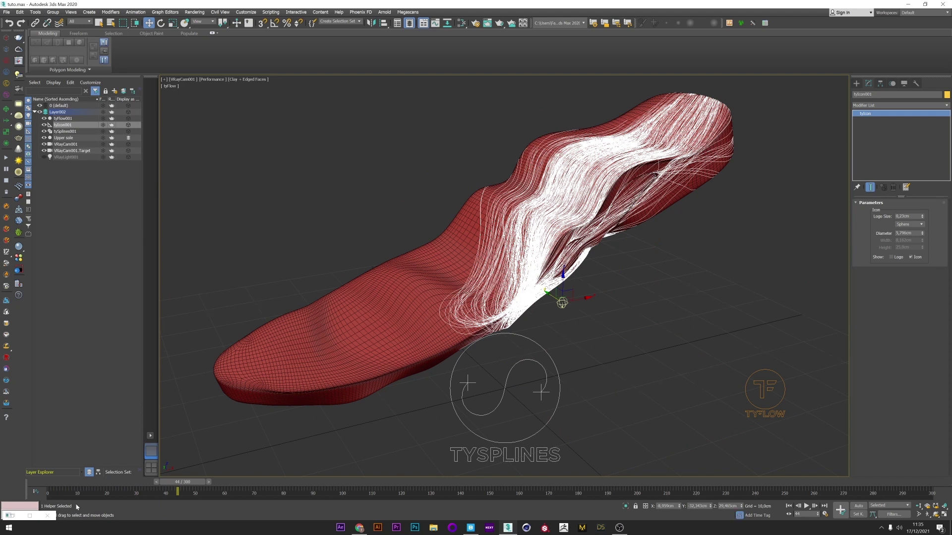
pyautogui.click(30, 516)
pyautogui.moveTo(486, 4); pyautogui.dragTo(752, 116)
pyautogui.moveTo(565, 191); pyautogui.dragTo(511, 192, button='middle')
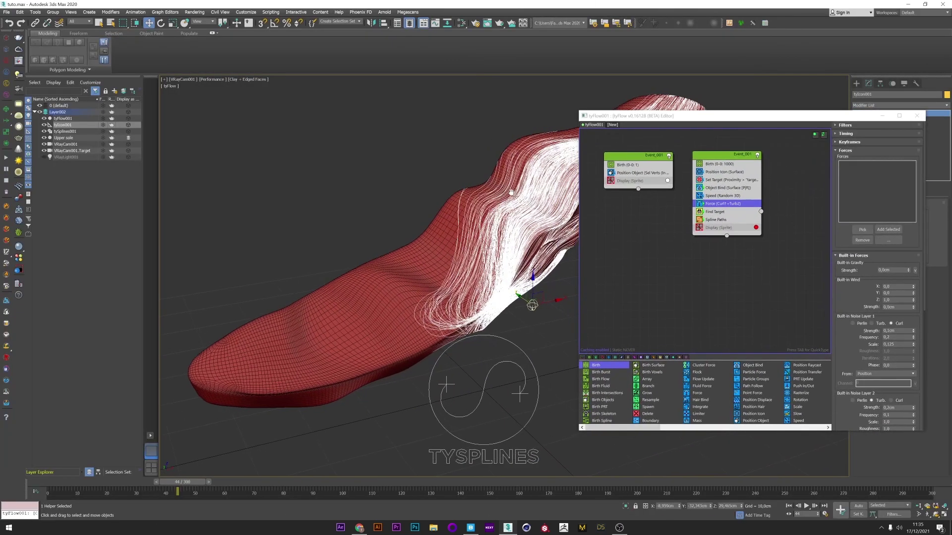
# - Set the Speed magnitude to 3 cm and the scale of the Force operator's first noise layer to 0.05
pyautogui.click(724, 196)
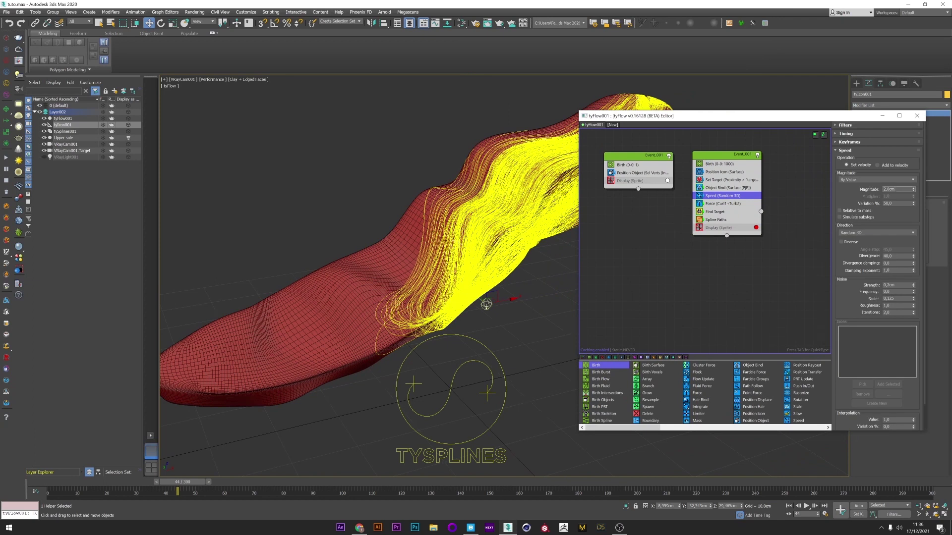
pyautogui.write('3')
pyautogui.press('Return')
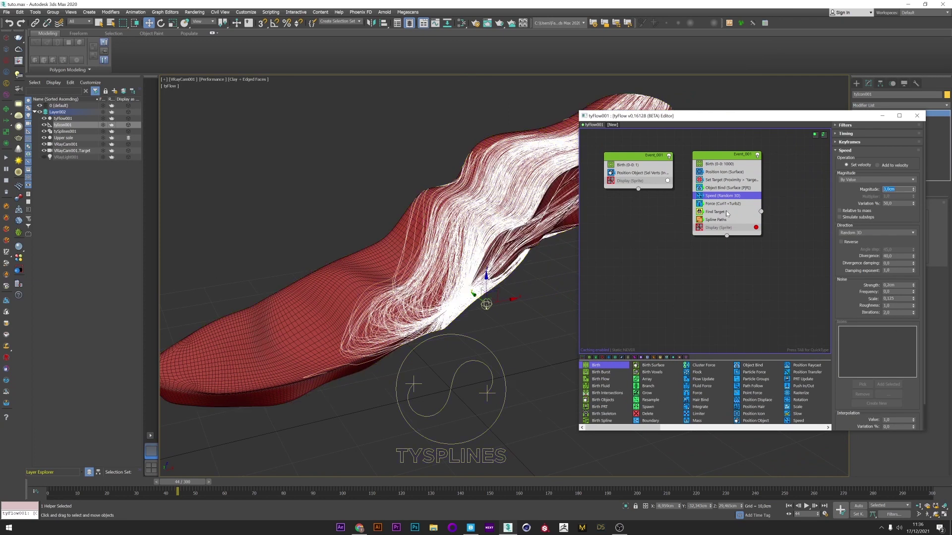
pyautogui.click(727, 203)
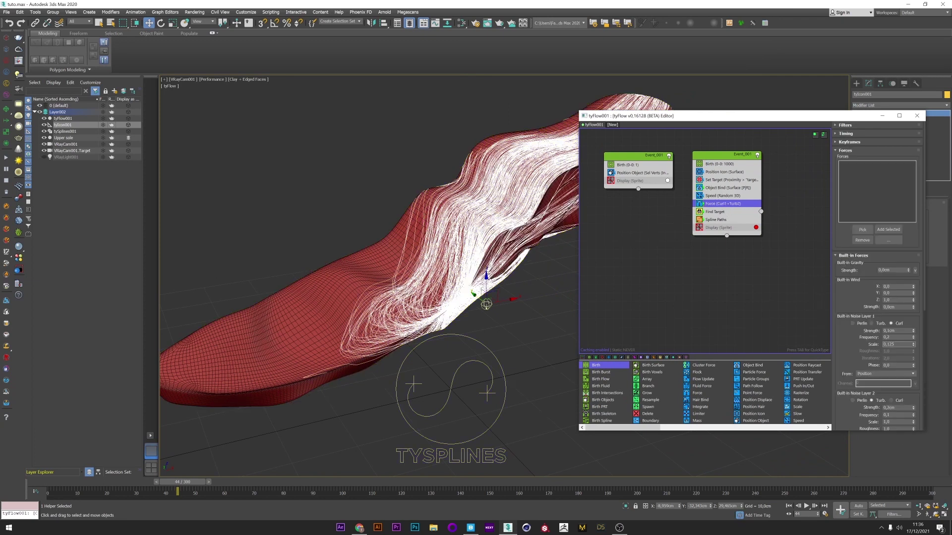
pyautogui.write('0,05')
pyautogui.press('Return')
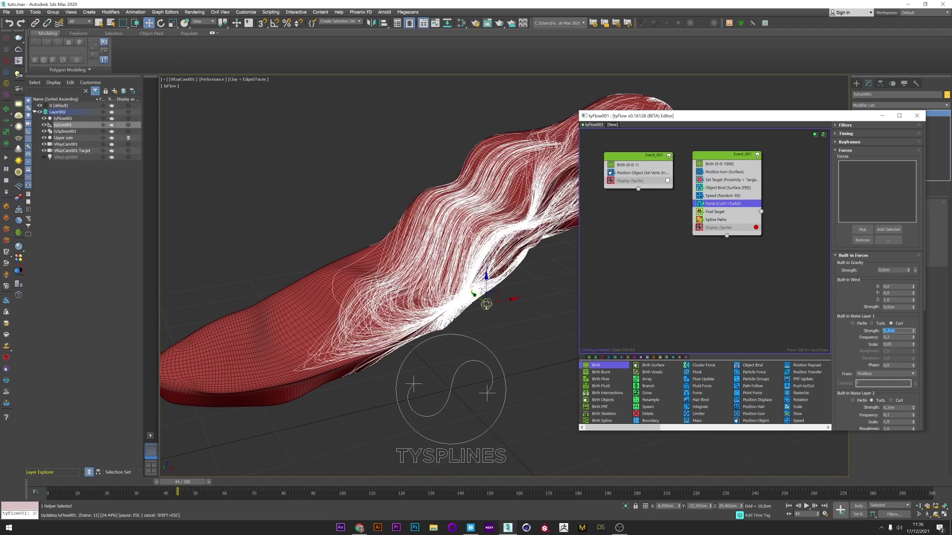
# - Scrub the timeline to frame 63 and hide the Upper sole mesh to examine the splines alone
pyautogui.moveTo(666, 119); pyautogui.dragTo(767, 115)
pyautogui.moveTo(75, 483); pyautogui.dragTo(216, 461)
pyautogui.press('w')
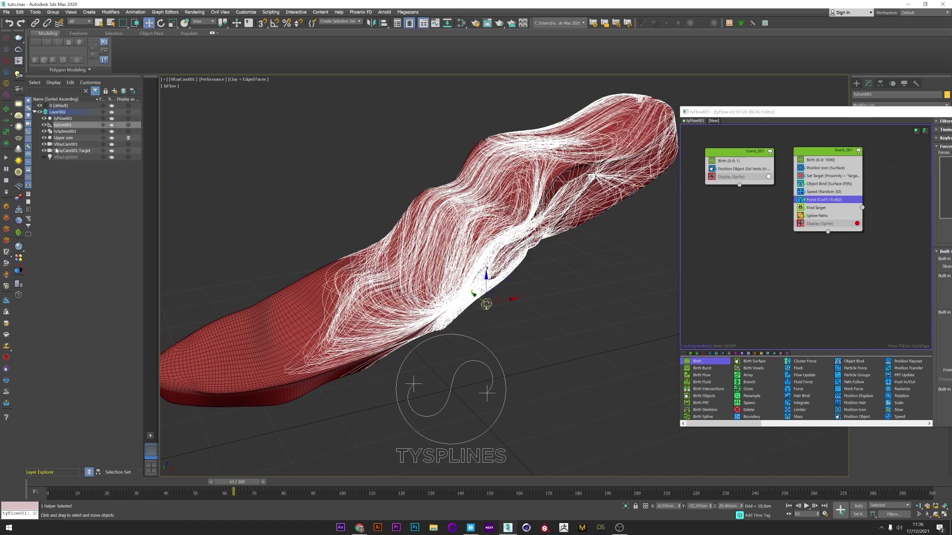
pyautogui.click(44, 138)
pyautogui.click(434, 157)
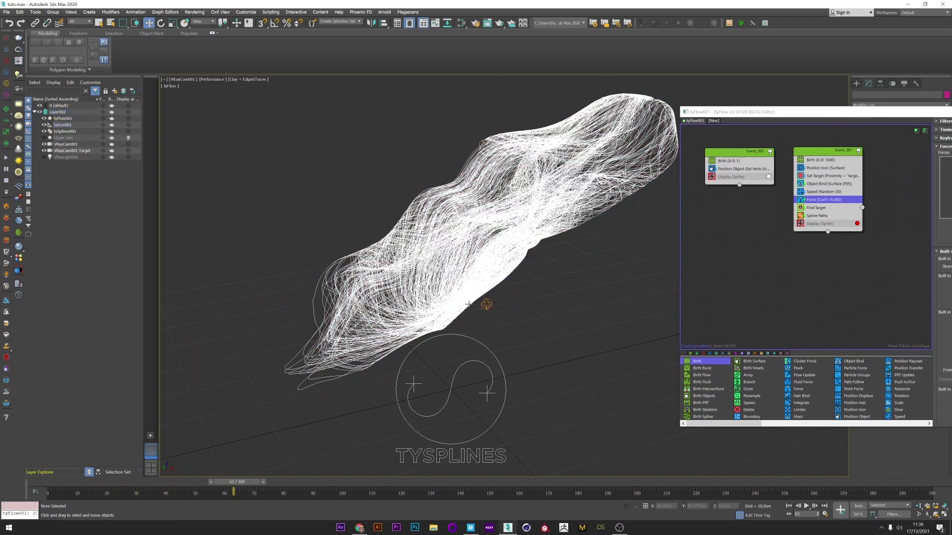
# - Move the tyIcon to the front part of the sole and scrub the timeline to examine the spline growth
pyautogui.click(486, 304)
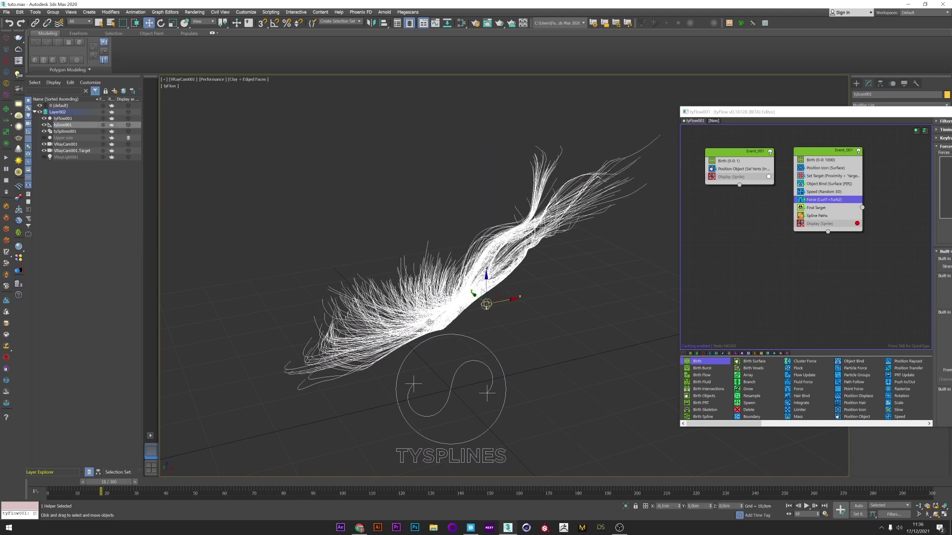
pyautogui.moveTo(486, 304); pyautogui.dragTo(219, 345)
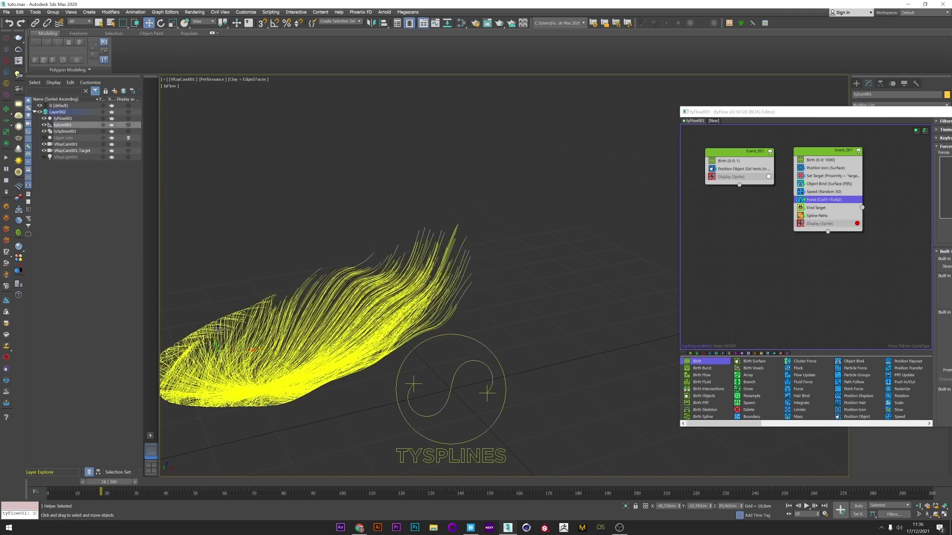
pyautogui.moveTo(222, 328); pyautogui.dragTo(273, 304, button='middle')
pyautogui.moveTo(119, 482); pyautogui.dragTo(136, 467)
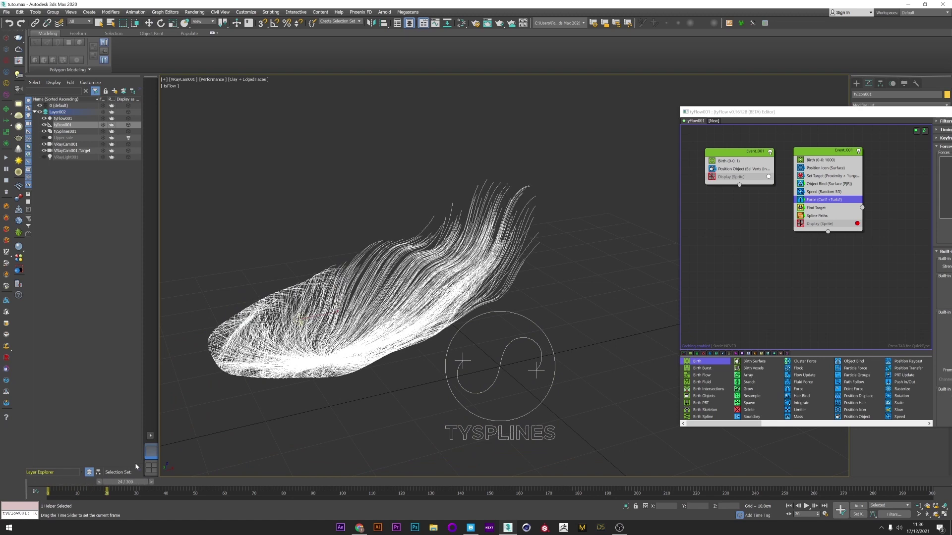
pyautogui.press('w')
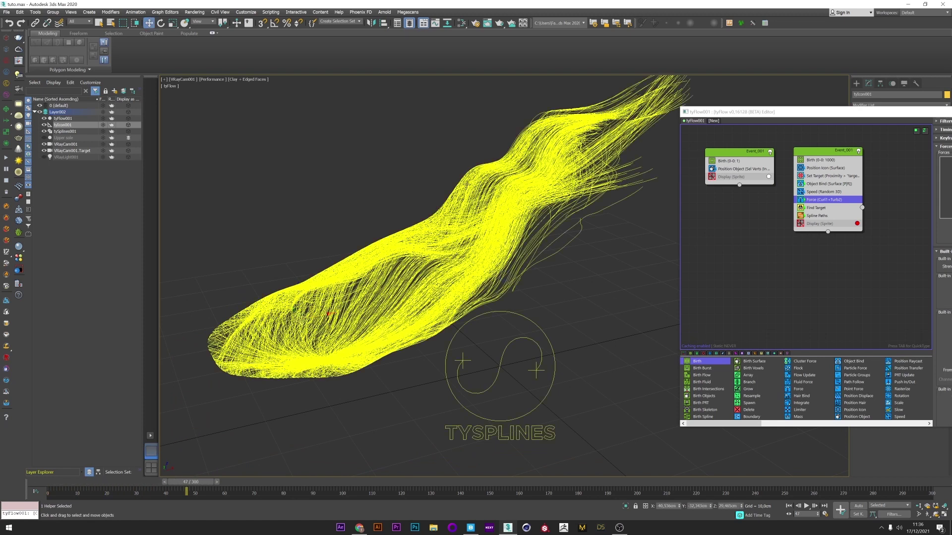
pyautogui.moveTo(125, 482); pyautogui.dragTo(92, 502)
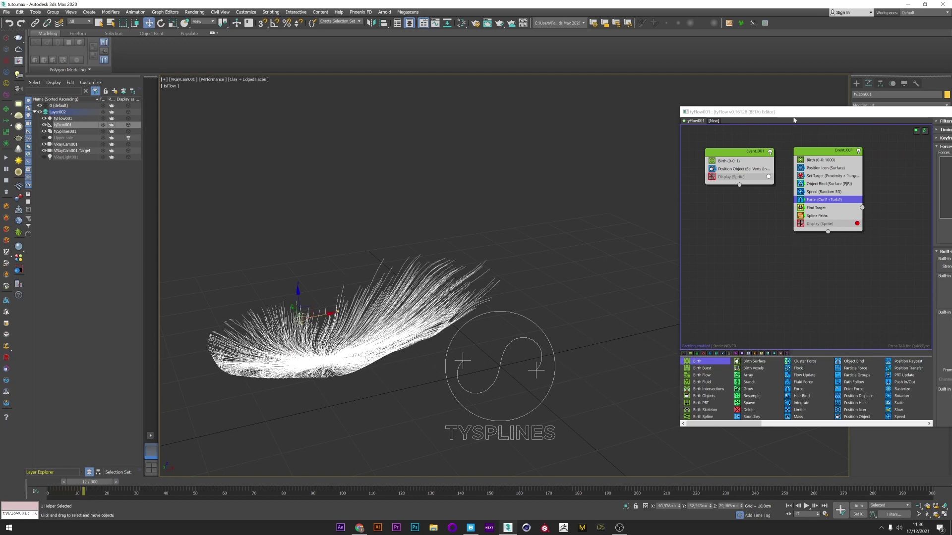
# - Set the second event's Birth total to 2, scrub to frame 58 and show the Upper sole mesh
pyautogui.moveTo(793, 117); pyautogui.dragTo(735, 121)
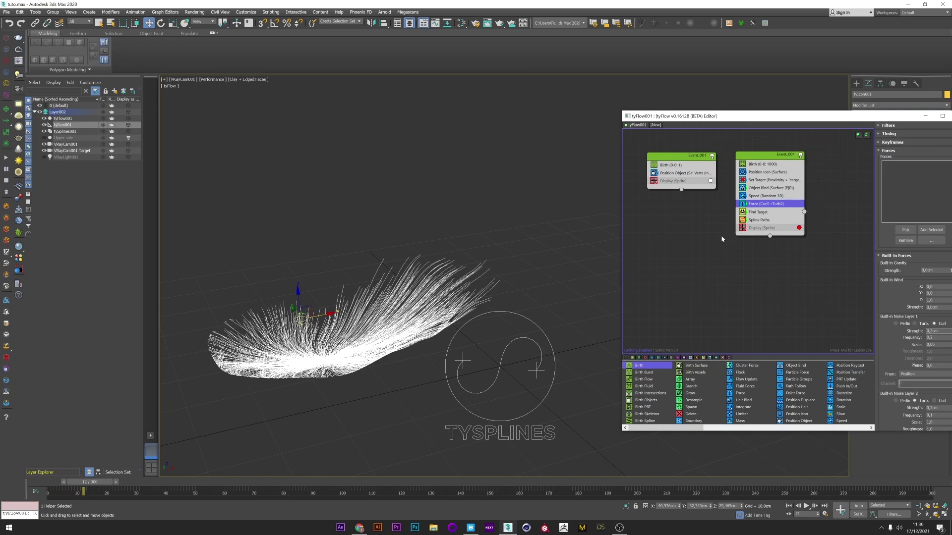
pyautogui.click(758, 166)
pyautogui.write('2')
pyautogui.press('Return')
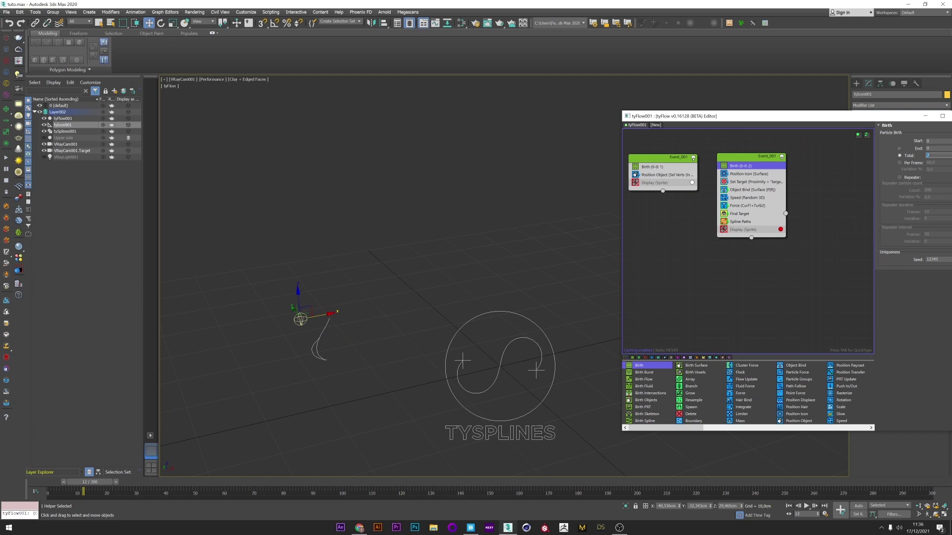
pyautogui.moveTo(91, 483); pyautogui.dragTo(223, 484)
pyautogui.moveTo(426, 257); pyautogui.dragTo(350, 271, button='middle')
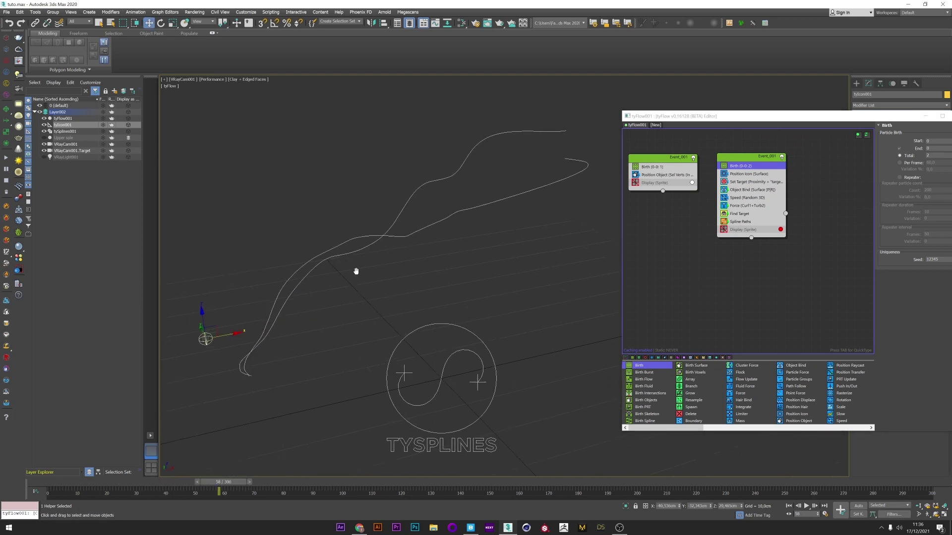
pyautogui.click(44, 138)
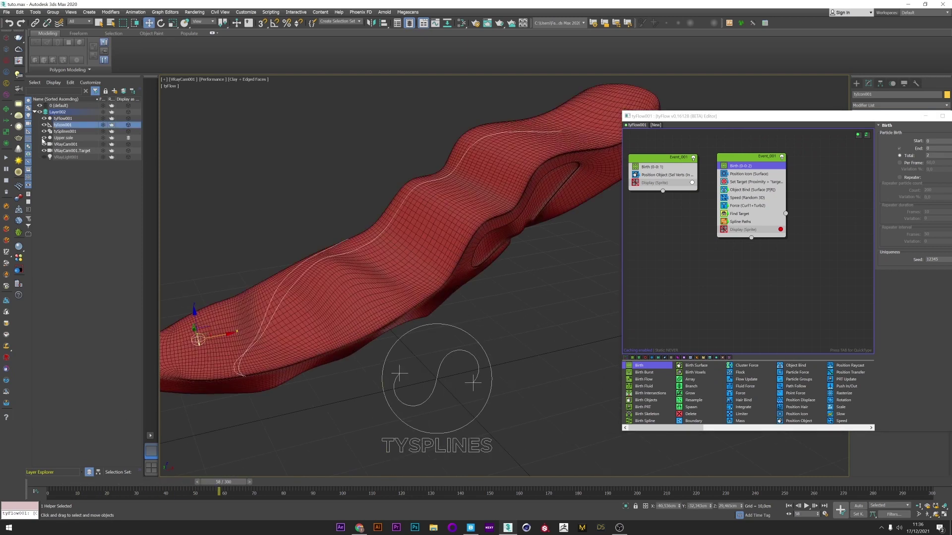
# - Insert a Branch operator above the Force operator in the second event
pyautogui.click(742, 206)
pyautogui.press('Tab')
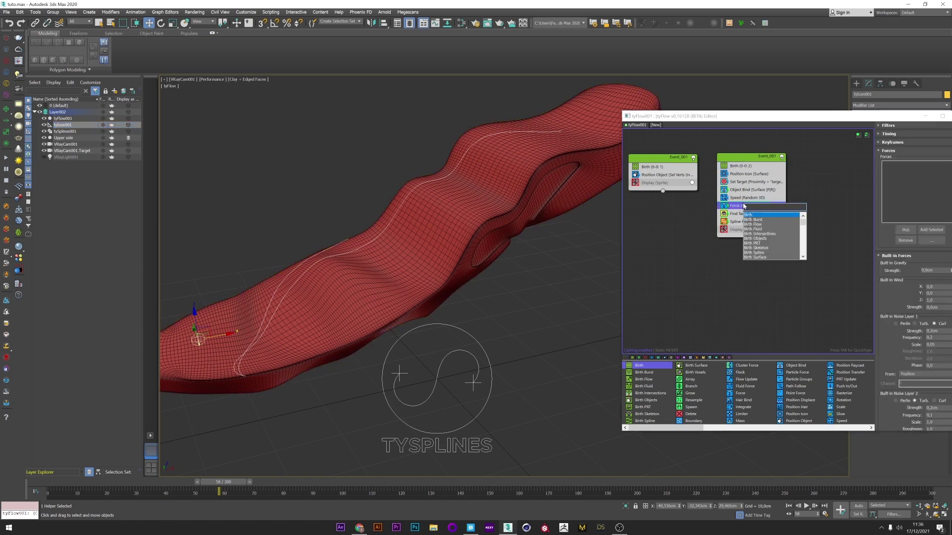
pyautogui.write('BR')
pyautogui.click(750, 215)
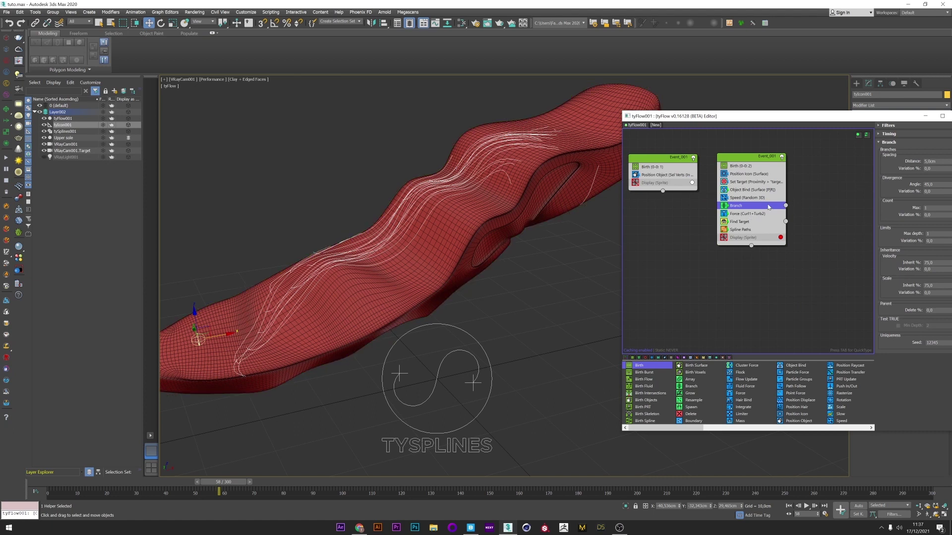
# - Build a new event with Object Bind and Spline Paths, and connect the Branch output to it
pyautogui.moveTo(752, 191); pyautogui.dragTo(815, 214)
pyautogui.moveTo(742, 231); pyautogui.dragTo(818, 209)
pyautogui.click(741, 203)
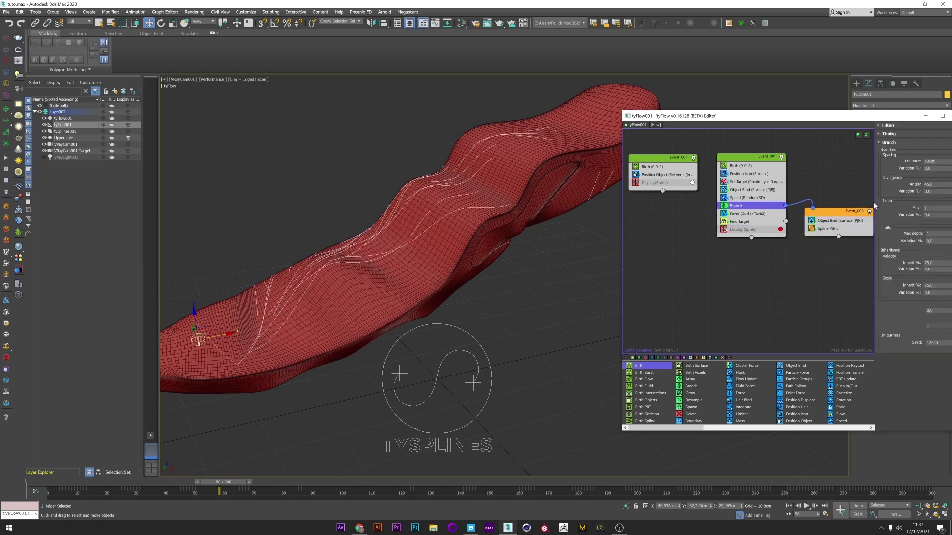
# - Set the second event's Birth total to 1 and scrub the timeline to frame 69
pyautogui.moveTo(858, 122); pyautogui.dragTo(853, 122)
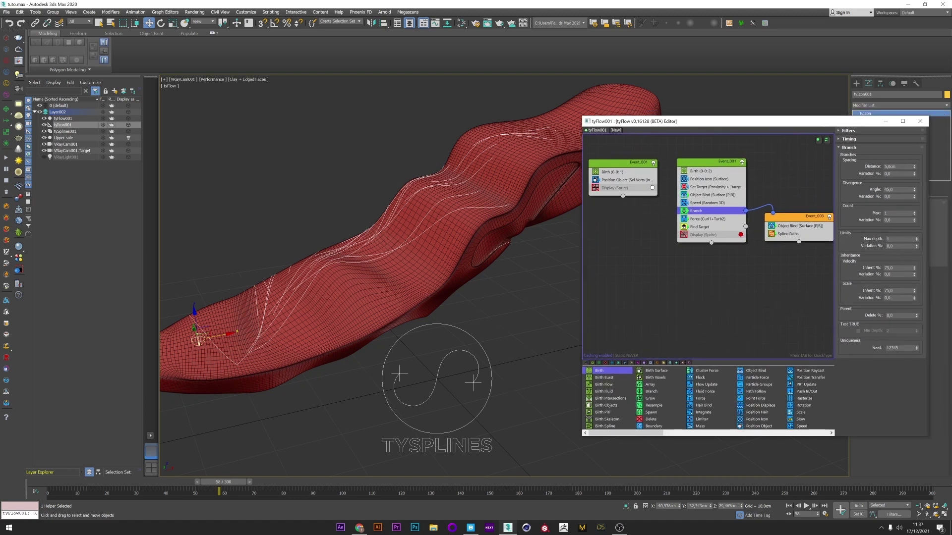
pyautogui.moveTo(95, 481); pyautogui.dragTo(263, 482)
pyautogui.click(701, 171)
pyautogui.click(917, 162)
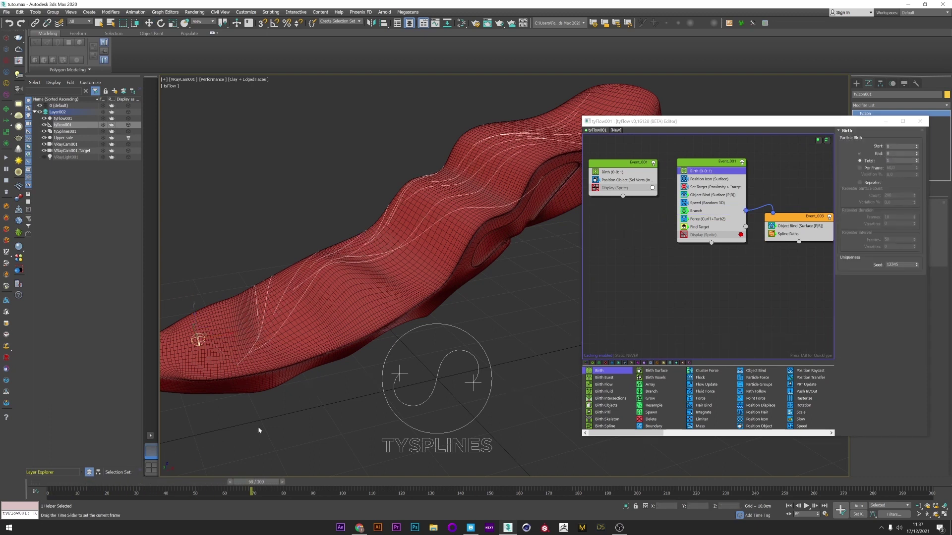
# - Try a Branch spacing distance of 10 cm and scrub the timeline to frame 62
pyautogui.click(695, 211)
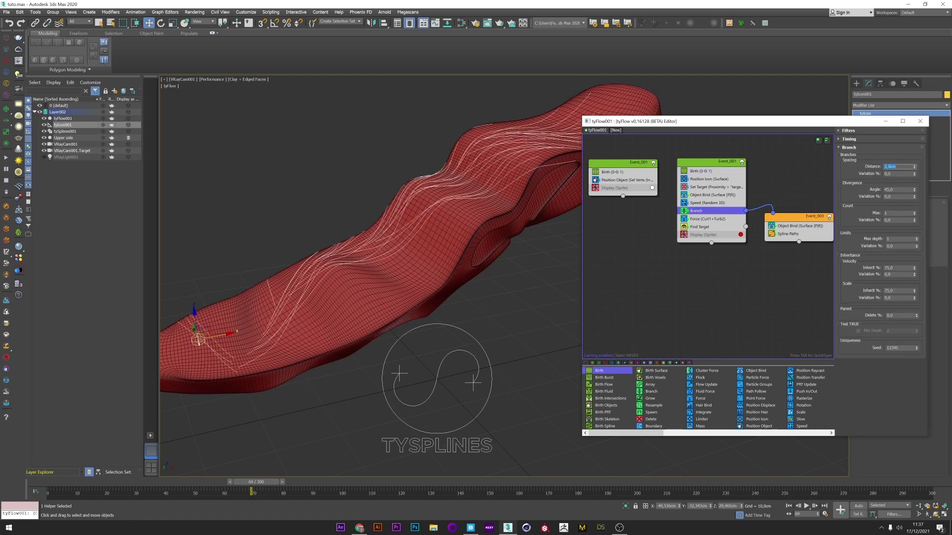
pyautogui.write('1')
pyautogui.press('Return')
pyautogui.write('0')
pyautogui.press('Return')
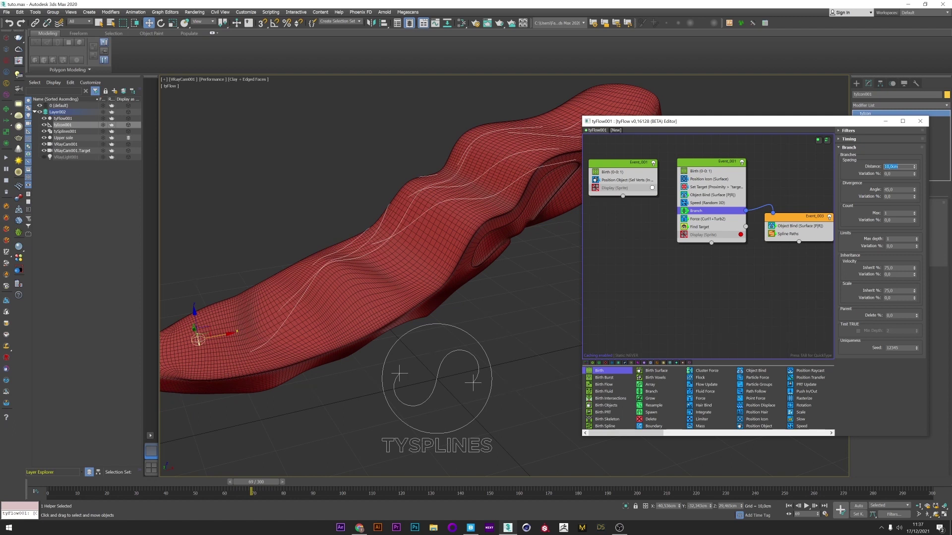
pyautogui.moveTo(99, 482); pyautogui.dragTo(234, 482)
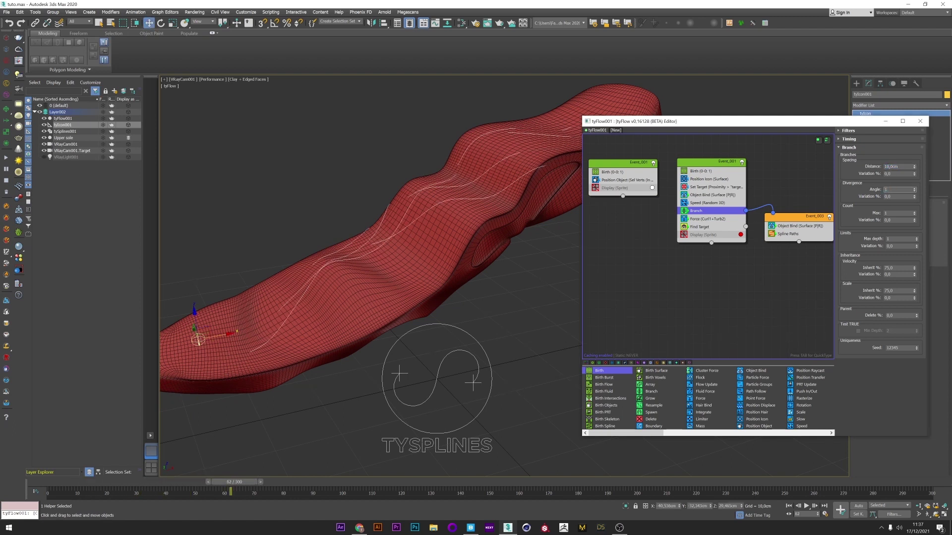
# - Set the Branch divergence angle to 1 and the spacing distance to 2 cm, scrubbing the timeline to frame 73
pyautogui.write('1')
pyautogui.press('Return')
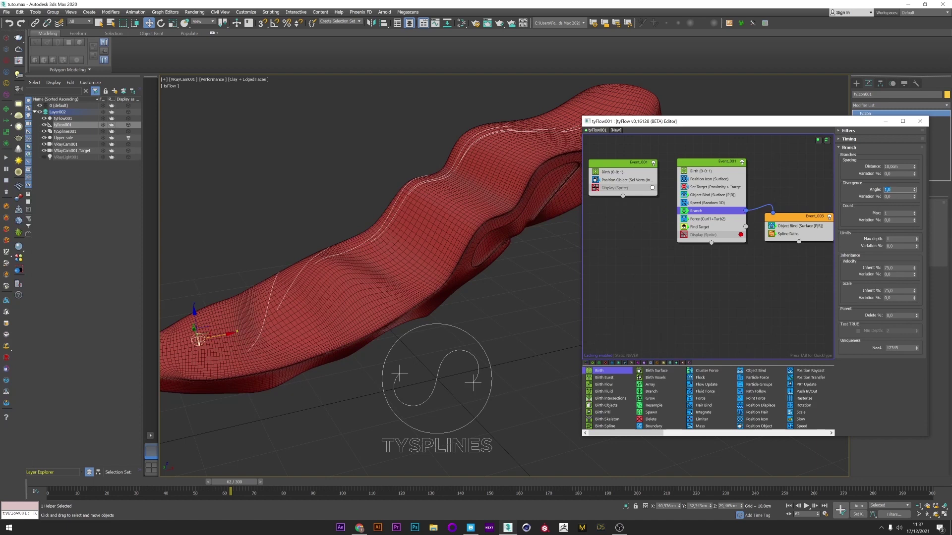
pyautogui.write('2')
pyautogui.press('Return')
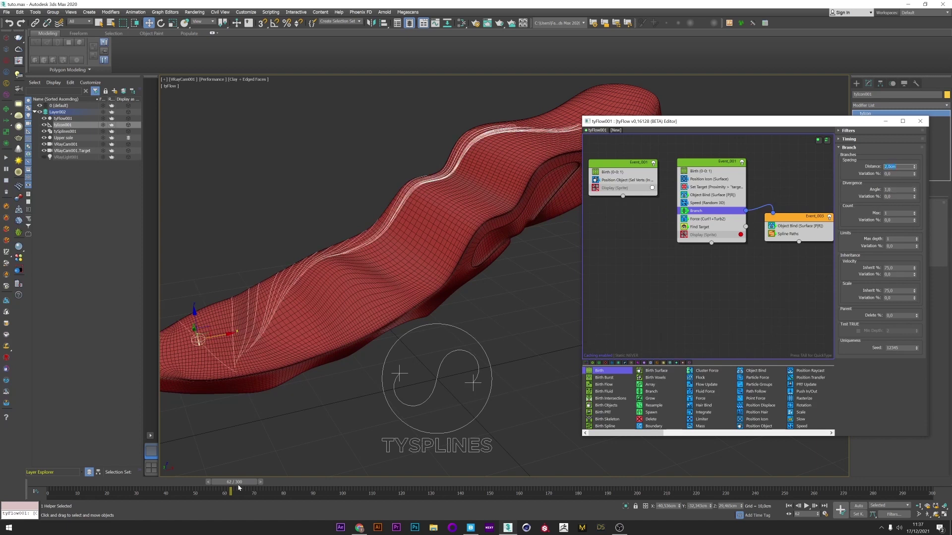
pyautogui.moveTo(238, 484); pyautogui.dragTo(273, 441)
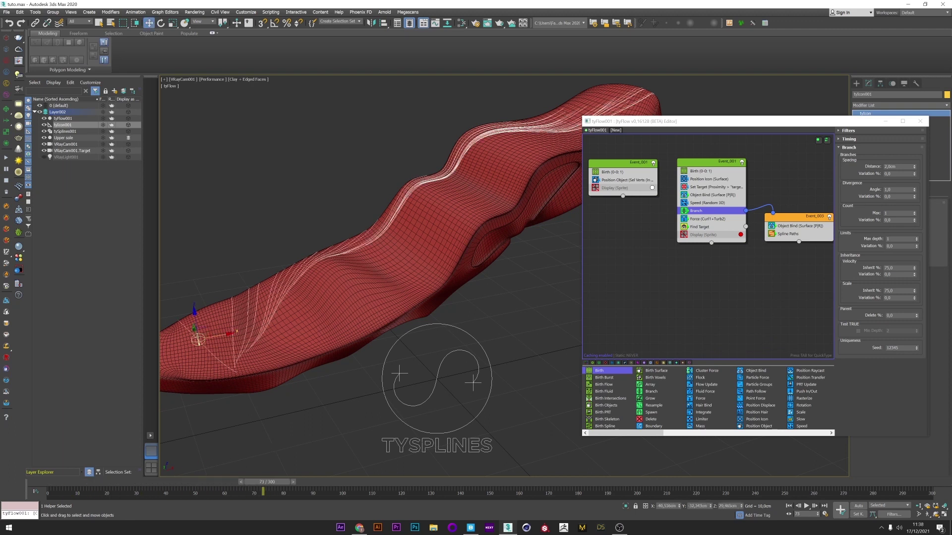
# - Set the Branch count maximum to 5, the velocity inheritance to 40% and the divergence variation to 50%
pyautogui.doubleClick(898, 214)
pyautogui.write('5')
pyautogui.press('Return')
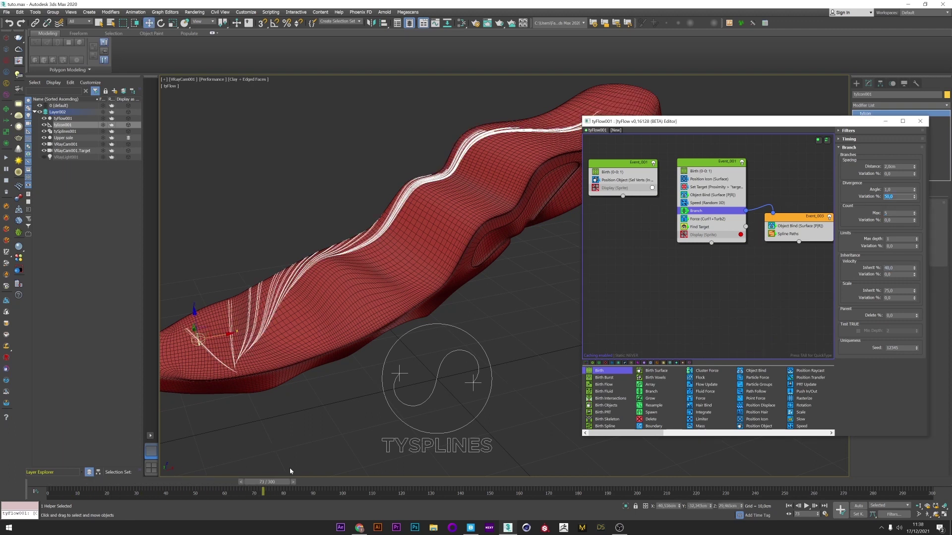
# - Scrub the timeline to frame 179 and set the Branch count, velocity and scale variations to 50%
pyautogui.click(274, 466)
pyautogui.moveTo(263, 482); pyautogui.dragTo(575, 482)
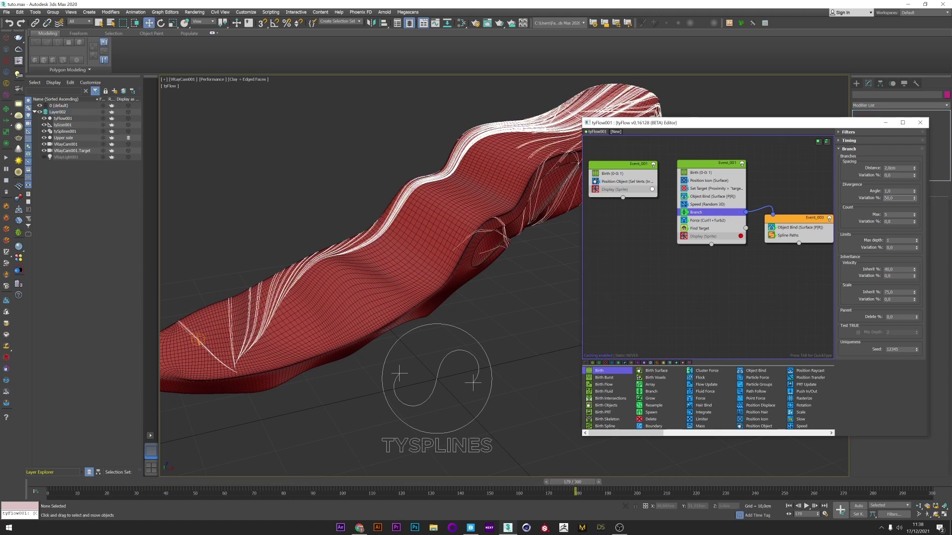
pyautogui.write('50')
pyautogui.press('Return')
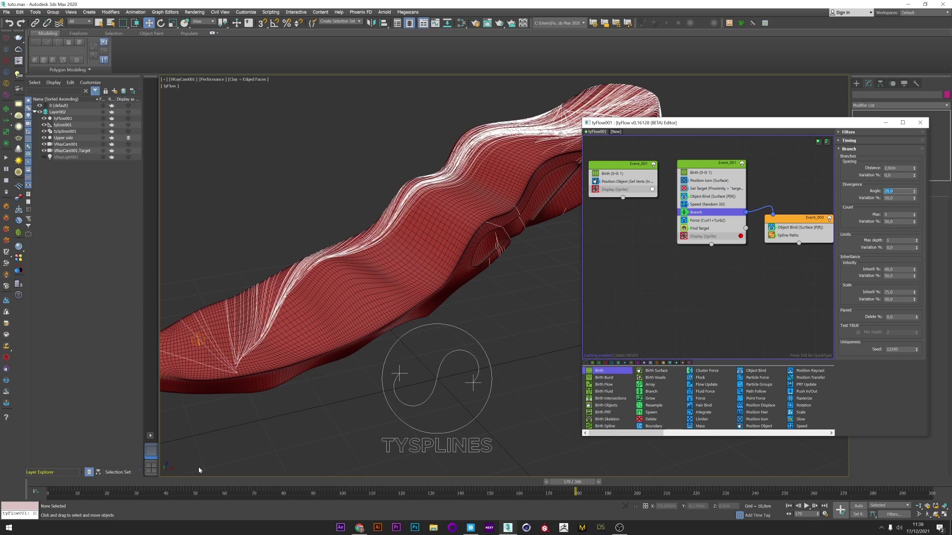
# - Scrub the timeline to frame 102 and set the second event's Birth total to 15 particles
pyautogui.moveTo(575, 482); pyautogui.dragTo(371, 409)
pyautogui.press('w')
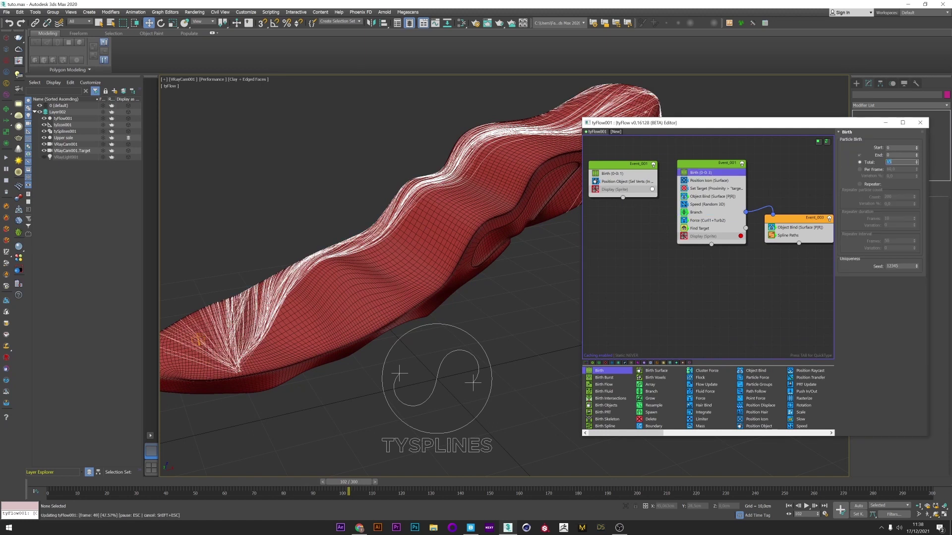
pyautogui.press('Return')
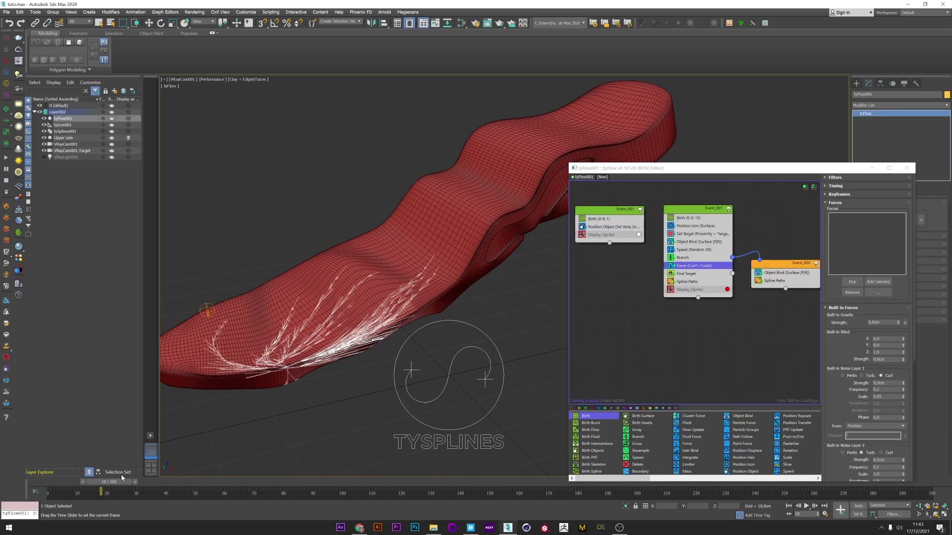
# - Select the tyIcon, move it from the sole's front to beside its arch, and scrub the timeline to frame 52
pyautogui.moveTo(122, 477); pyautogui.dragTo(203, 478)
pyautogui.click(207, 309)
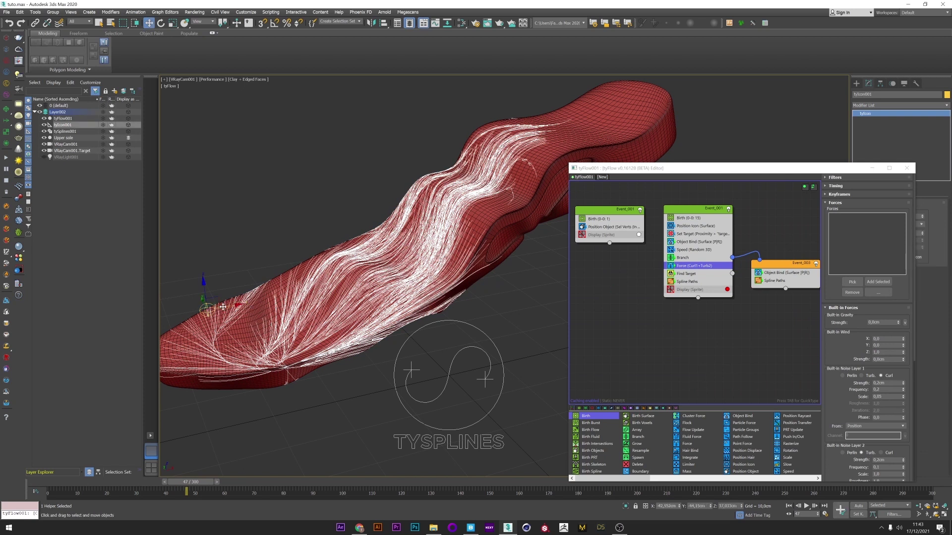
pyautogui.moveTo(207, 310); pyautogui.dragTo(533, 231)
pyautogui.moveTo(204, 481)
pyautogui.mouseDown()
pyautogui.moveTo(94, 482)
pyautogui.moveTo(220, 482)
pyautogui.mouseUp()
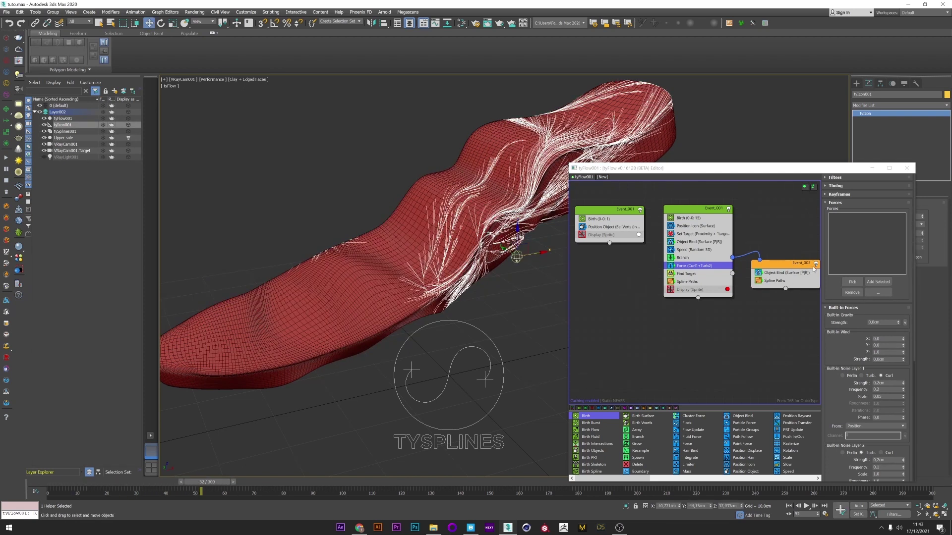
# - Disable the second event's Branch operator and scrub the timeline to frame 60
pyautogui.click(683, 257)
pyautogui.click(670, 258)
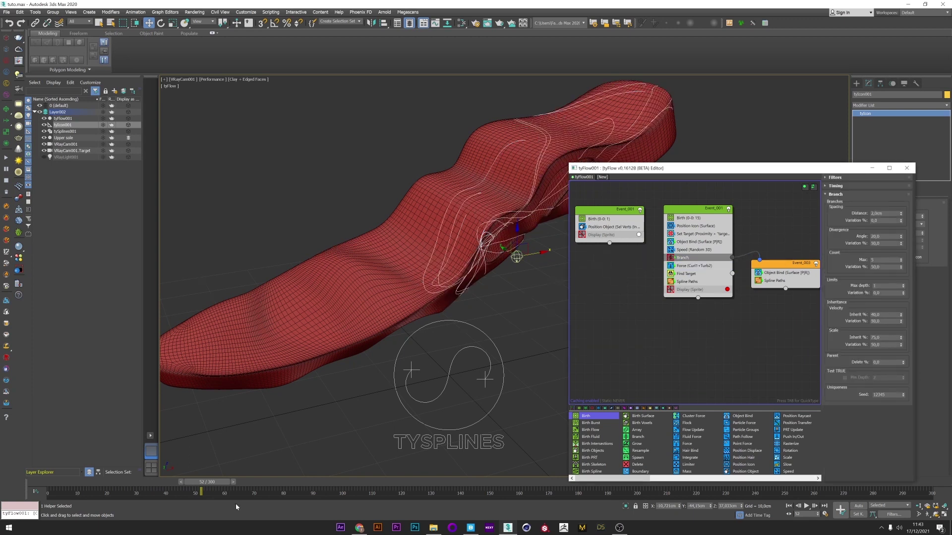
pyautogui.moveTo(203, 482); pyautogui.dragTo(225, 482)
# - Set the second event's Birth total to 150, and raise it to 1500 particles
pyautogui.click(691, 218)
pyautogui.doubleClick(885, 208)
pyautogui.write('150')
pyautogui.press('Return')
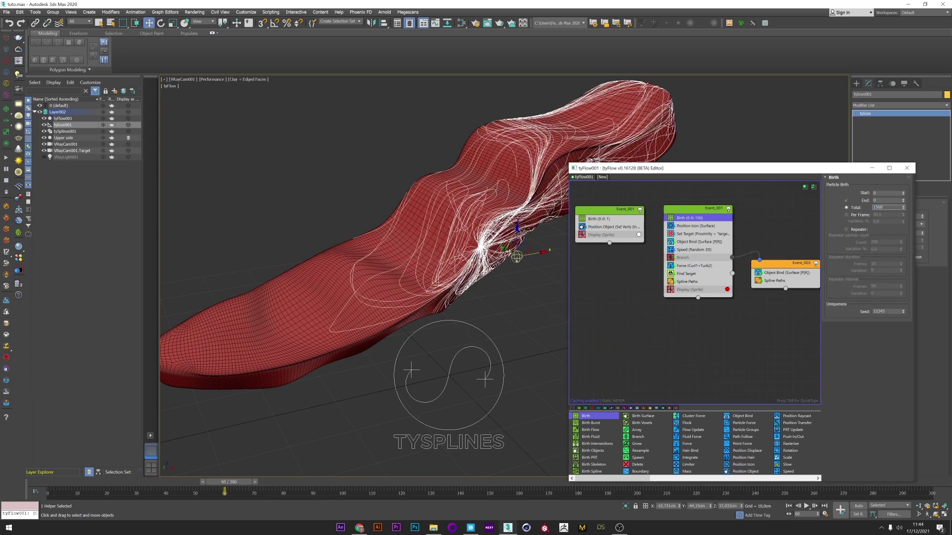
pyautogui.write('1500')
pyautogui.press('Return')
# - Set the Force operator's noise layer 1 strength to 0.05 cm and move the tyIcon back to the sole's front
pyautogui.click(693, 267)
pyautogui.click(540, 367)
pyautogui.moveTo(228, 482)
pyautogui.mouseDown()
pyautogui.moveTo(65, 482)
pyautogui.moveTo(217, 482)
pyautogui.mouseUp()
pyautogui.click(62, 125)
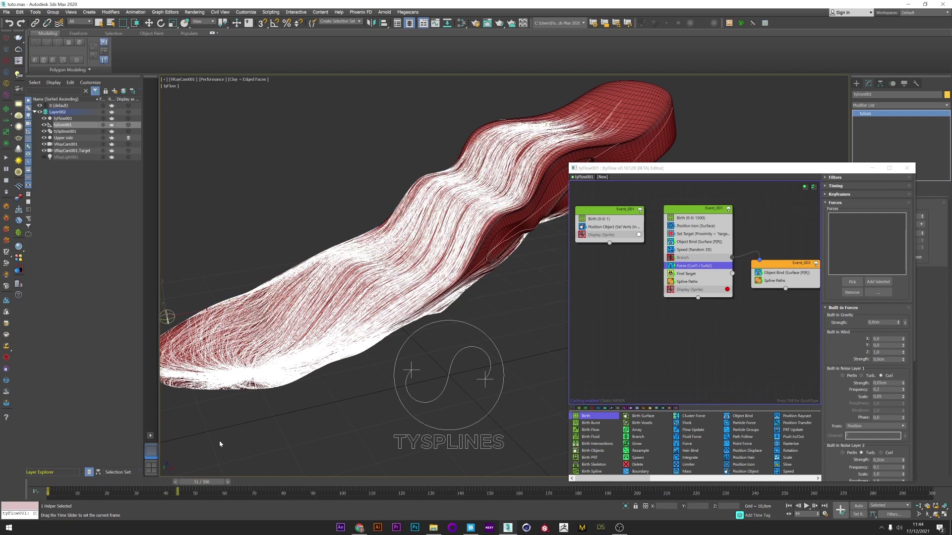
pyautogui.press('w')
# - Lower the second event's Birth total to 15, raise it to 150 particles, and scrub the timeline to frame 58
pyautogui.click(695, 218)
pyautogui.doubleClick(885, 208)
pyautogui.write('15')
pyautogui.press('Return')
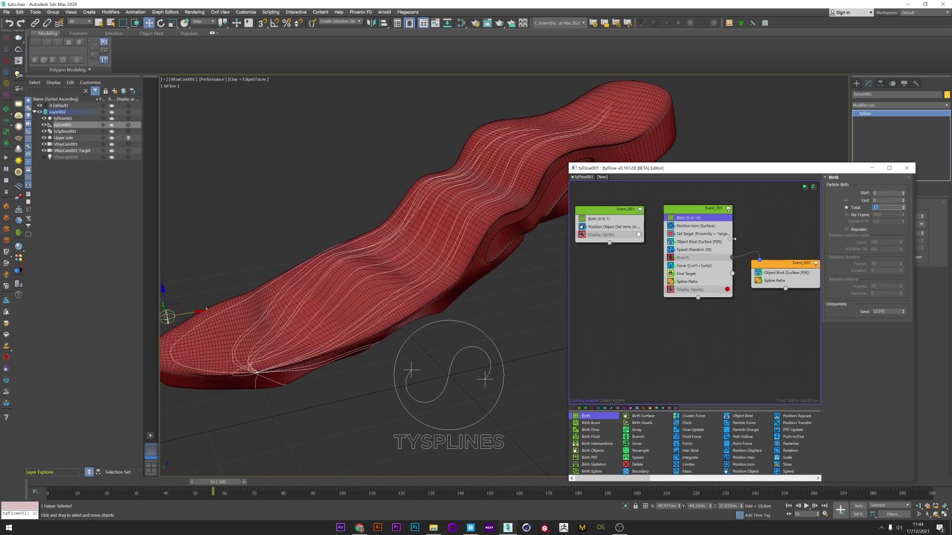
pyautogui.moveTo(218, 482)
pyautogui.mouseDown()
pyautogui.moveTo(113, 482)
pyautogui.moveTo(223, 482)
pyautogui.mouseUp()
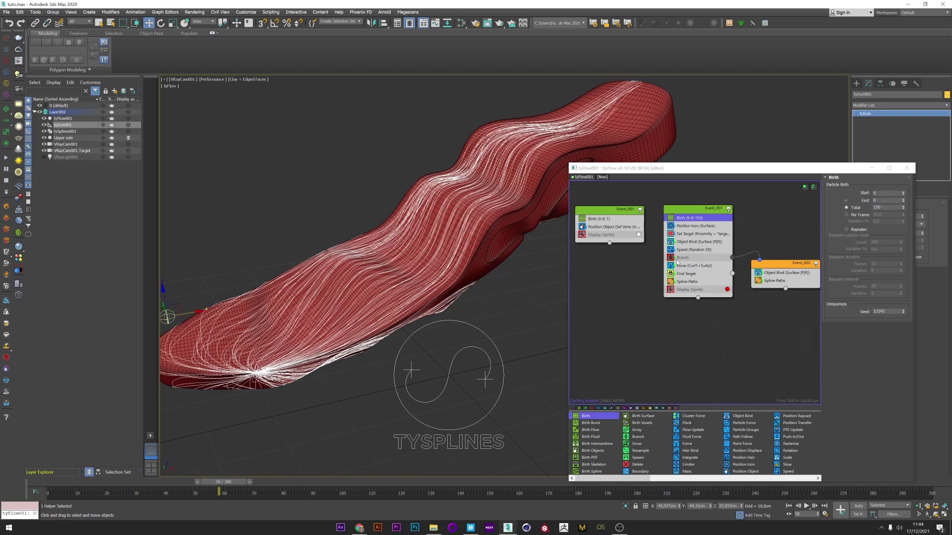
# - Re-enable the second event's Branch operator and scrub the timeline forward from the first frames to preview the branching splines
pyautogui.click(672, 259)
pyautogui.click(679, 259)
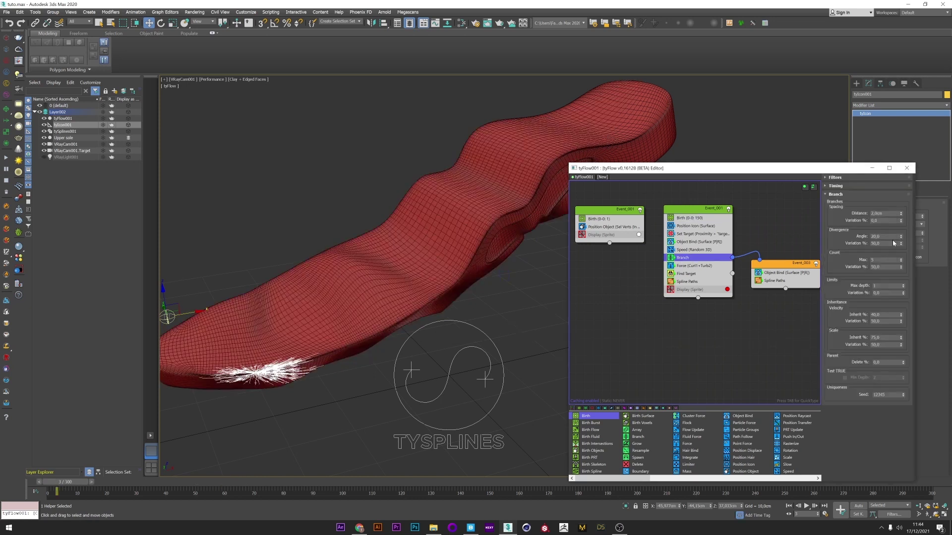
pyautogui.moveTo(69, 481); pyautogui.dragTo(182, 466)
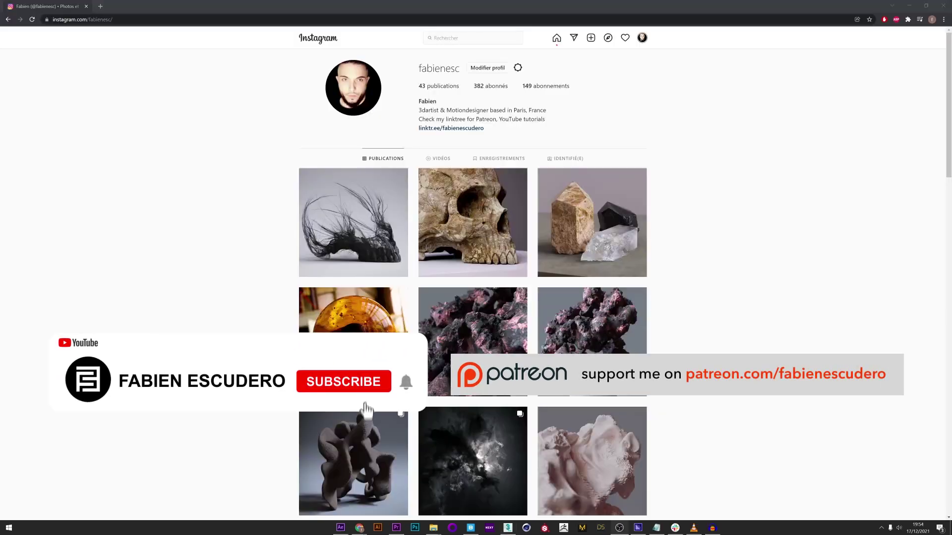
# - Browse the posts on the artist's Instagram profile in the browser and open the "Skull growth" post
pyautogui.scroll(-4, 496, 197)
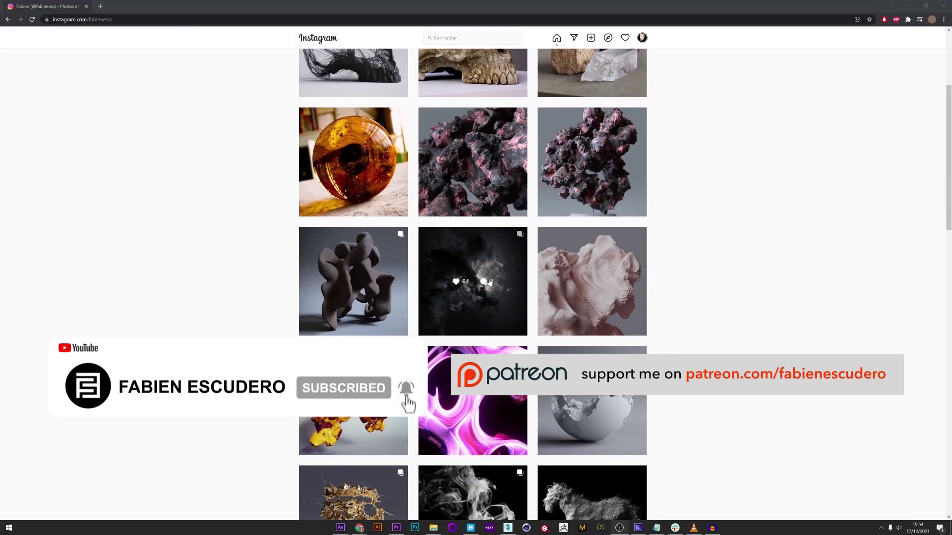
pyautogui.scroll(4, 476, 231)
pyautogui.click(392, 235)
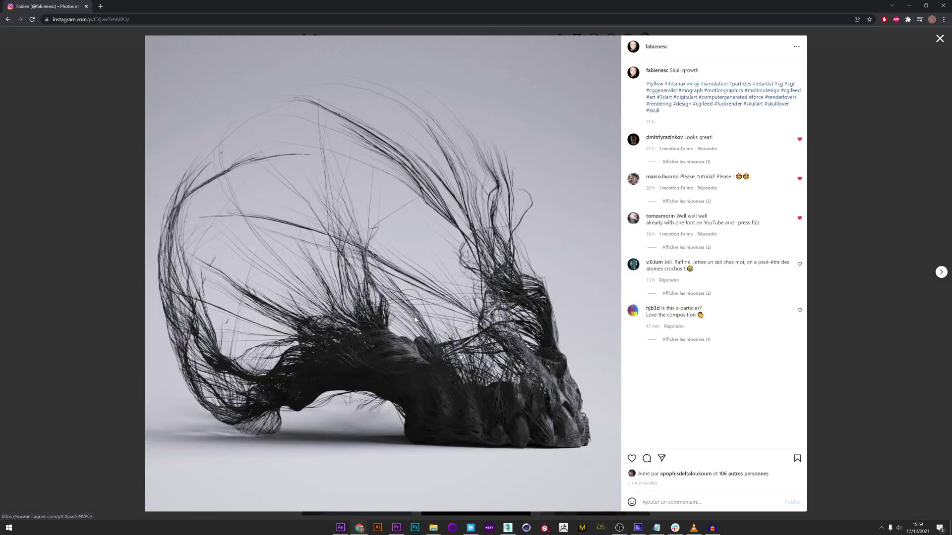